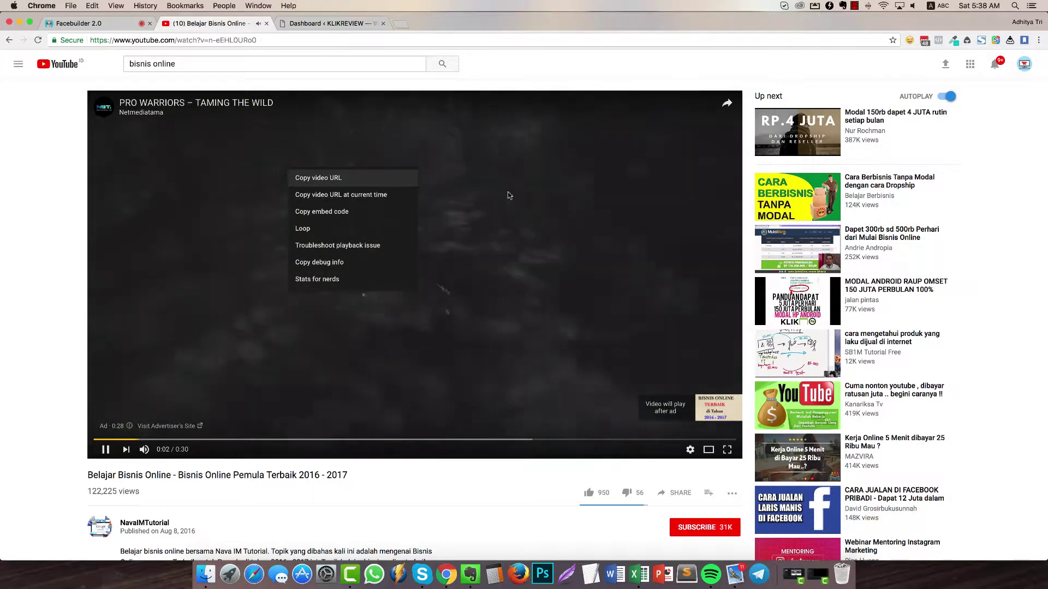
Copy the YouTube video's URL and create a new Flex Social project from it in Facebuilder 2.0.
{"action": "left_click", "coordinate": [343, 177]}
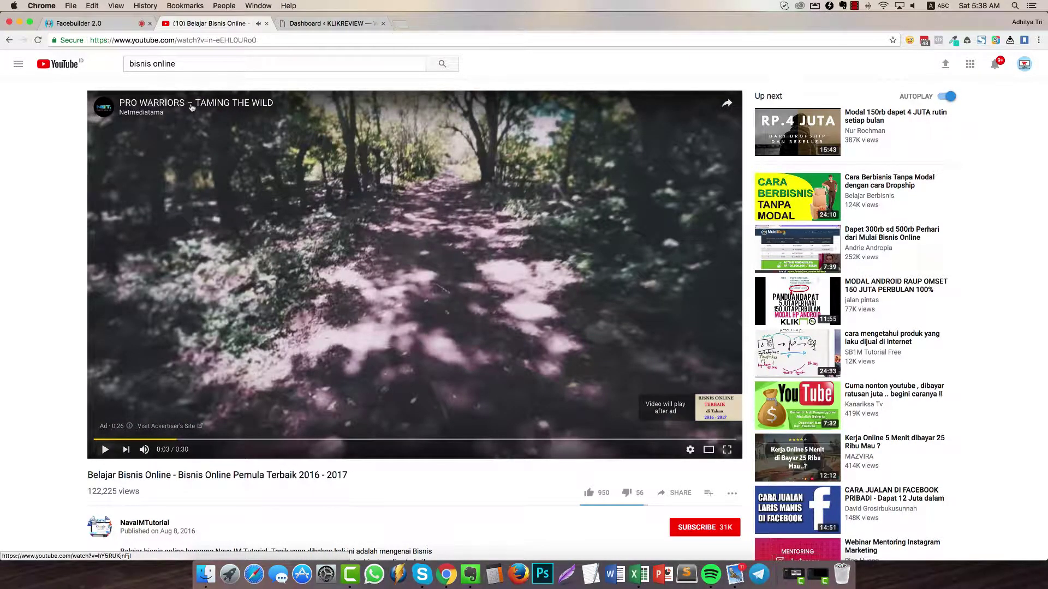
{"action": "left_click", "coordinate": [109, 23]}
{"action": "right_click", "coordinate": [388, 329]}
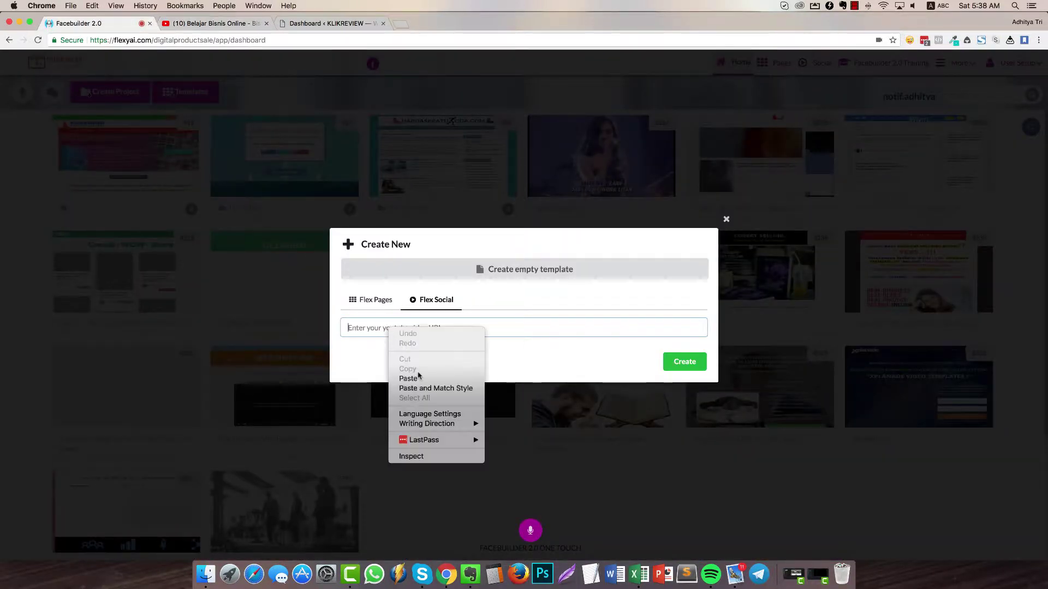
{"action": "left_click", "coordinate": [420, 376]}
{"action": "left_click", "coordinate": [667, 361]}
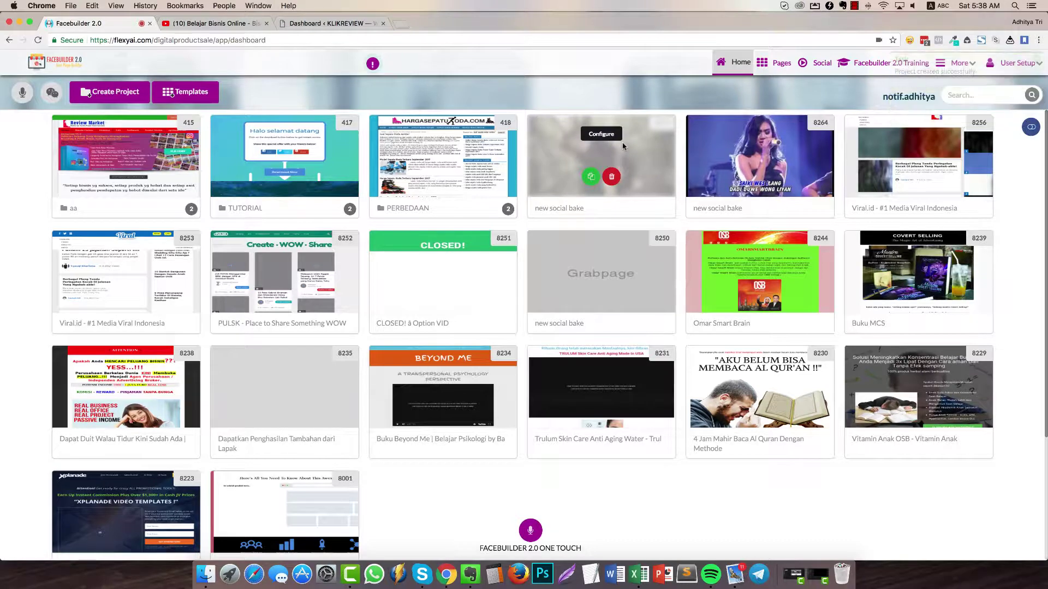
Open the new social project's configuration and enable Auto Play and Social Media.
{"action": "left_click", "coordinate": [601, 155]}
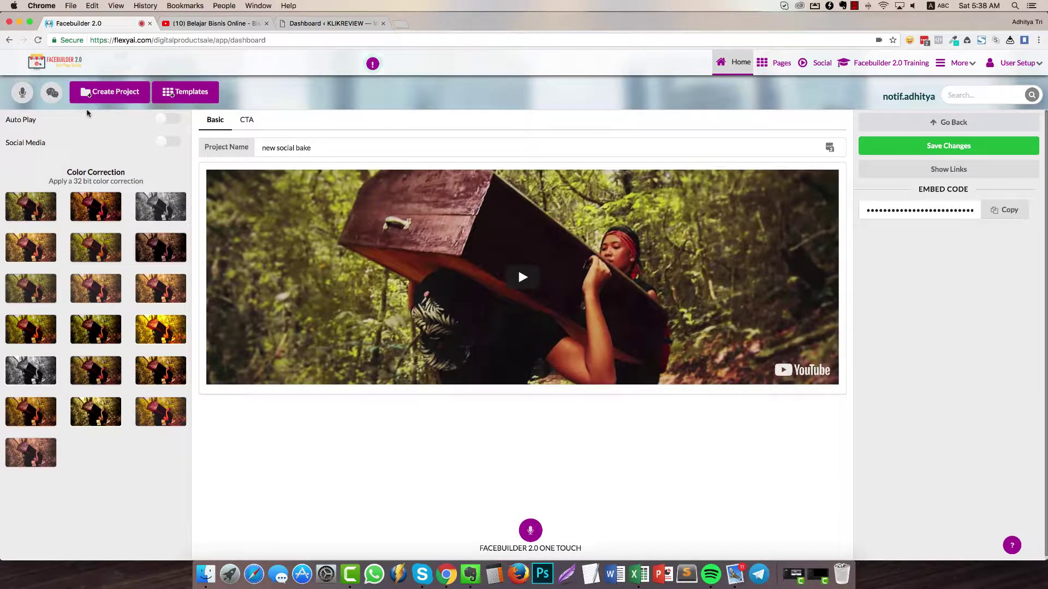
{"action": "left_click", "coordinate": [167, 119]}
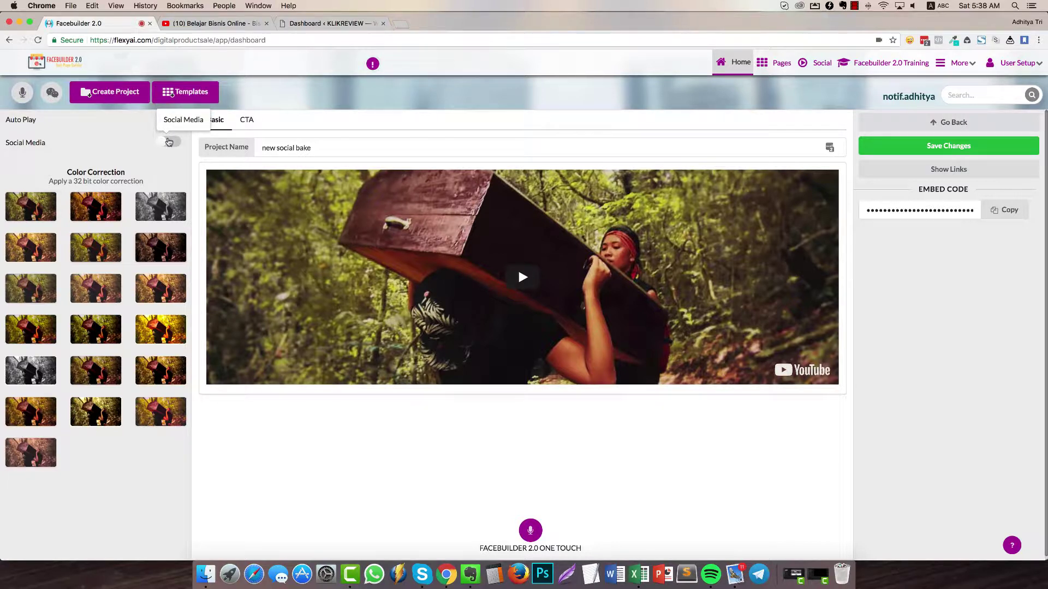
{"action": "left_click", "coordinate": [168, 142]}
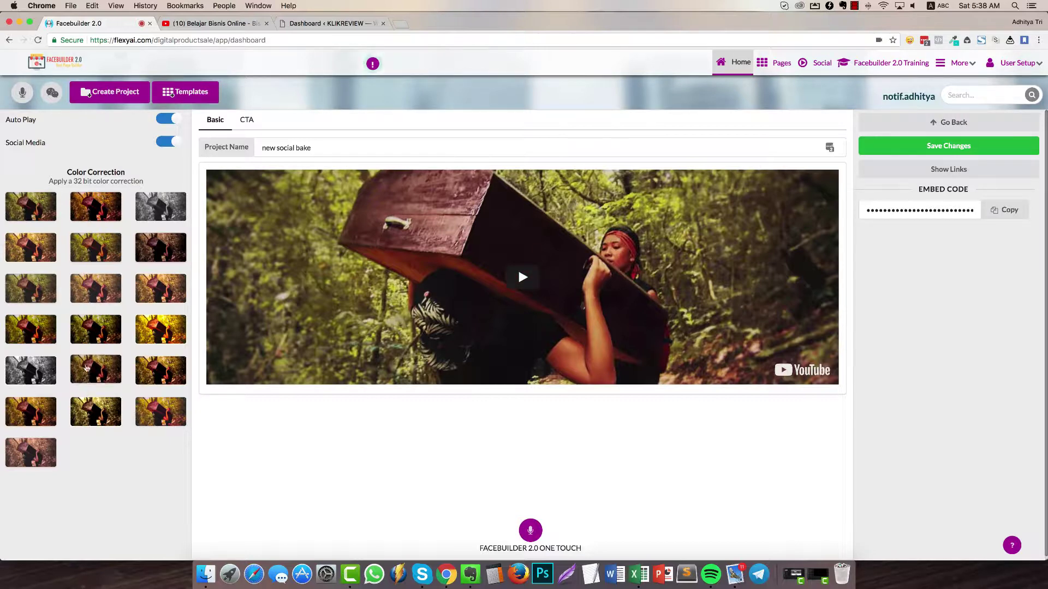
Apply the dark, warm color correction in the fifth row's middle to the video and name the project VIDEO BISNIS ONLINE.
{"action": "left_click", "coordinate": [88, 371]}
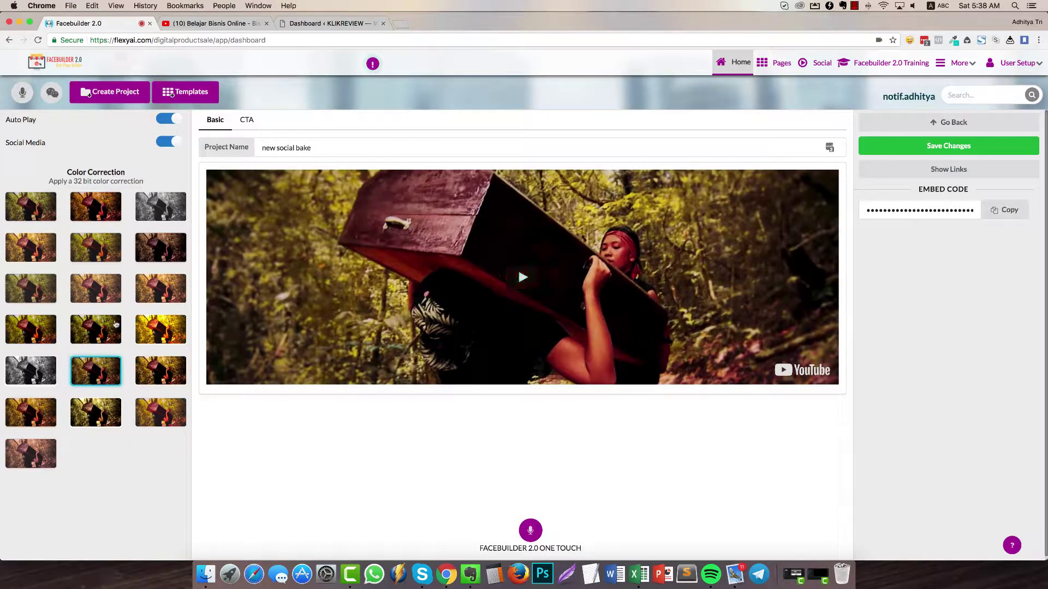
{"action": "left_click_drag", "start_coordinate": [323, 147], "coordinate": [254, 147]}
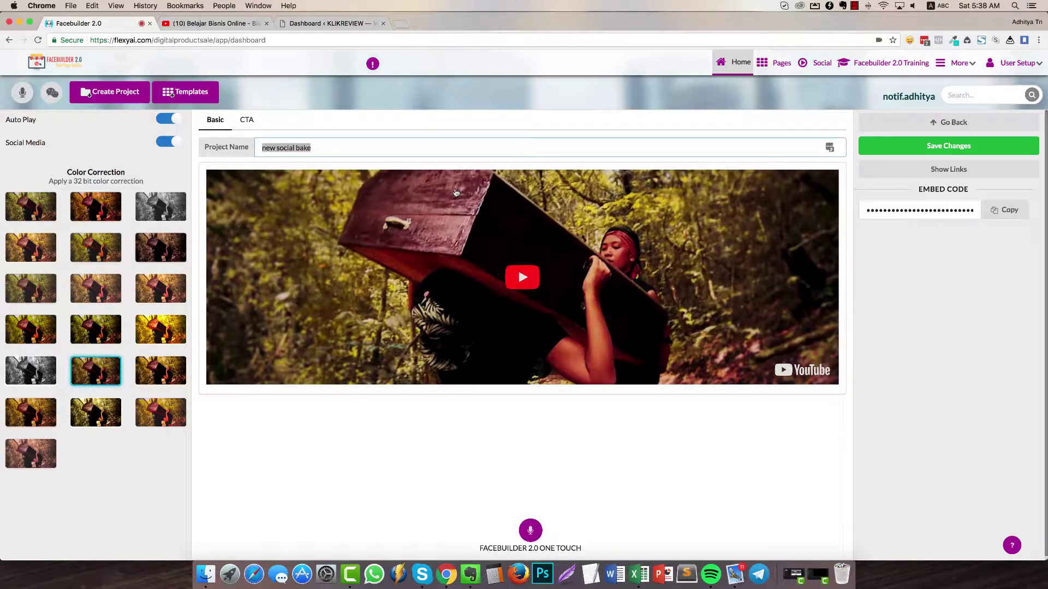
{"action": "type", "text": "VIDEO BISNIS ONLINE"}
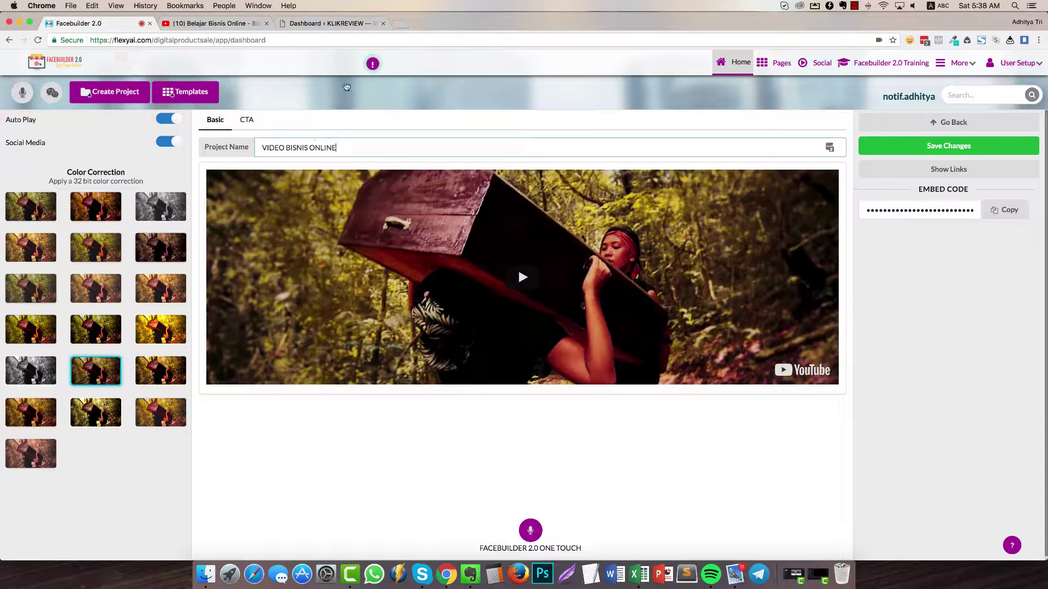
Enable Call To Actions for the video and add a Button call to action.
{"action": "left_click", "coordinate": [247, 120]}
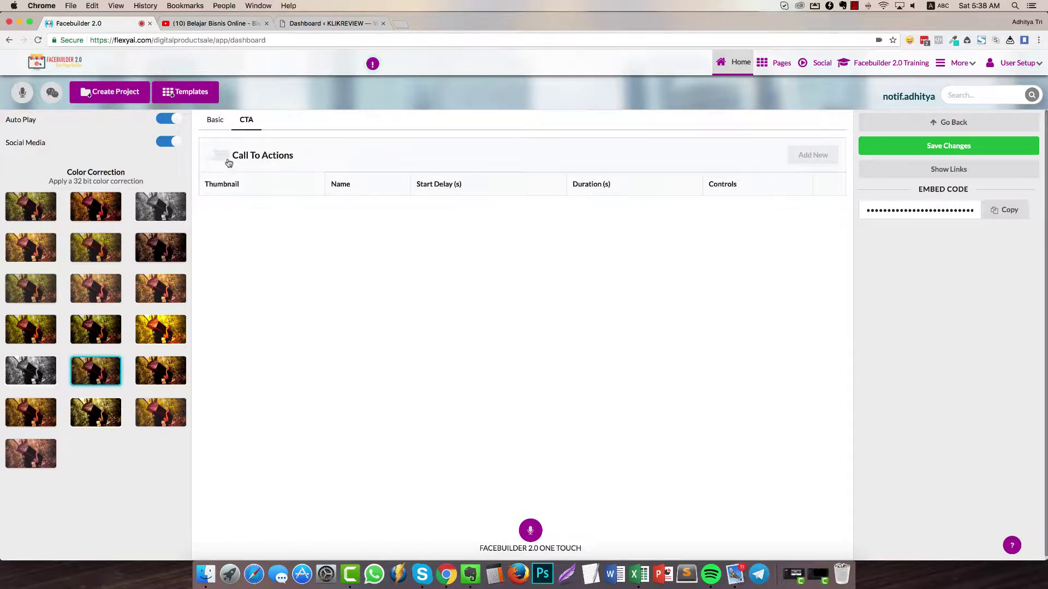
{"action": "left_click", "coordinate": [225, 159]}
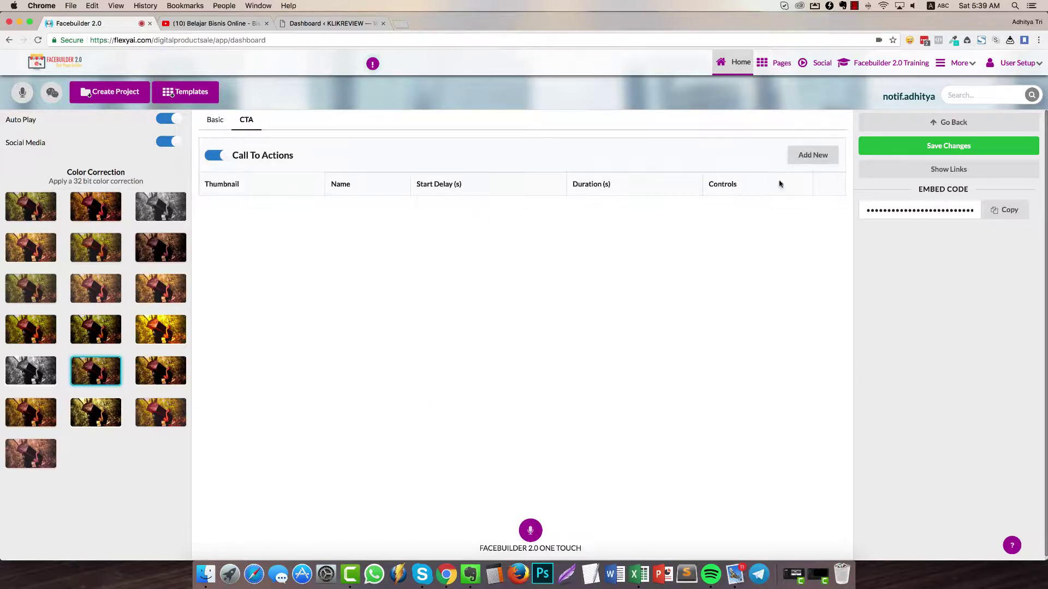
{"action": "left_click", "coordinate": [813, 155]}
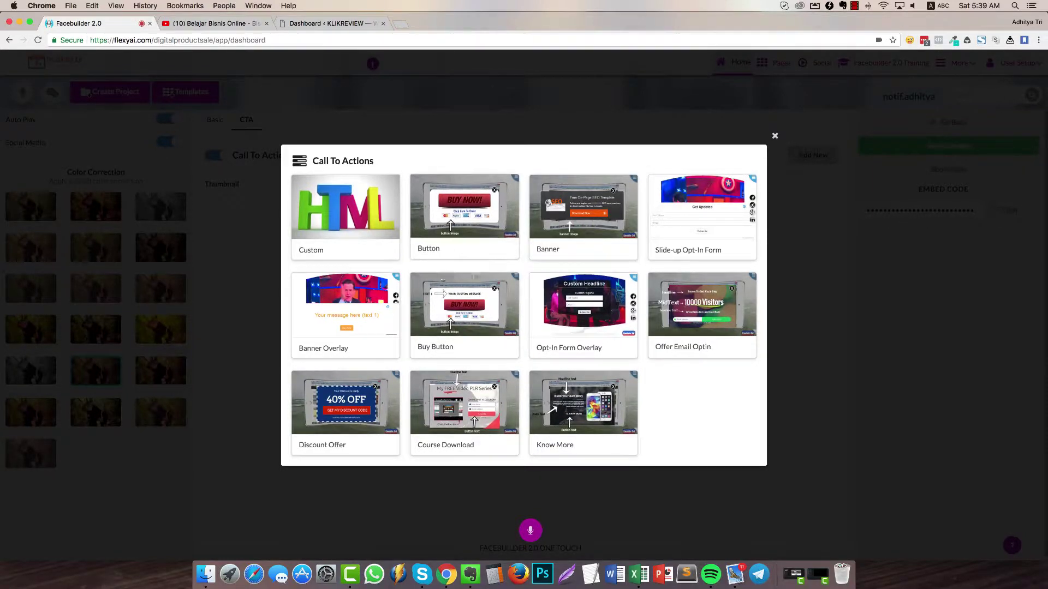
{"action": "left_click", "coordinate": [454, 219]}
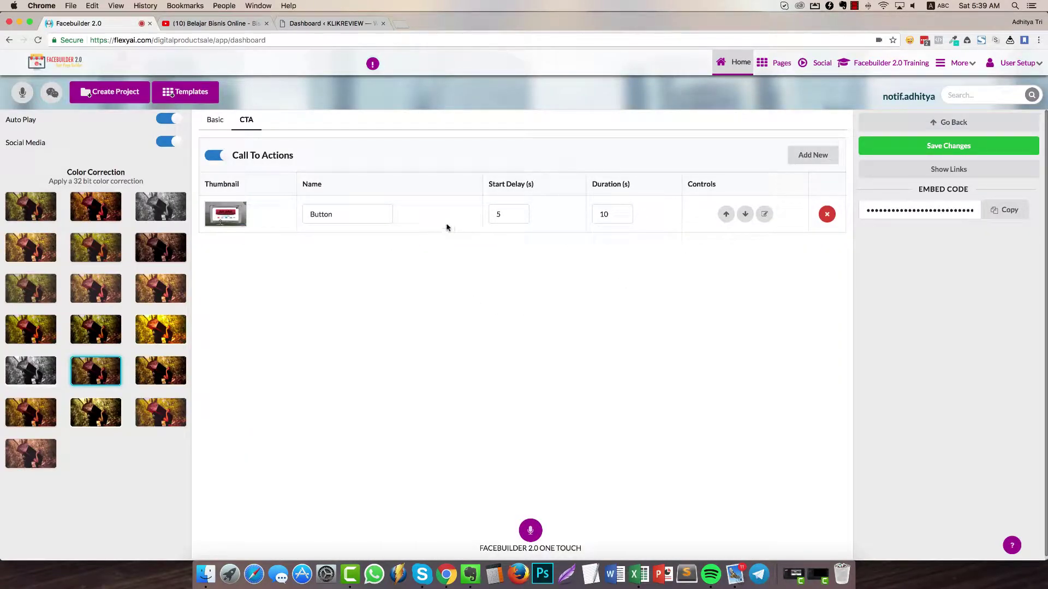
Give the call to action a 15-second start delay and 10-second duration, and name it BUY BUTTONKU.
{"action": "left_click", "coordinate": [518, 218]}
{"action": "type", "text": "15"}
{"action": "key", "text": "Tab"}
{"action": "type", "text": "10"}
{"action": "left_click", "coordinate": [361, 217]}
{"action": "double_click", "coordinate": [361, 217]}
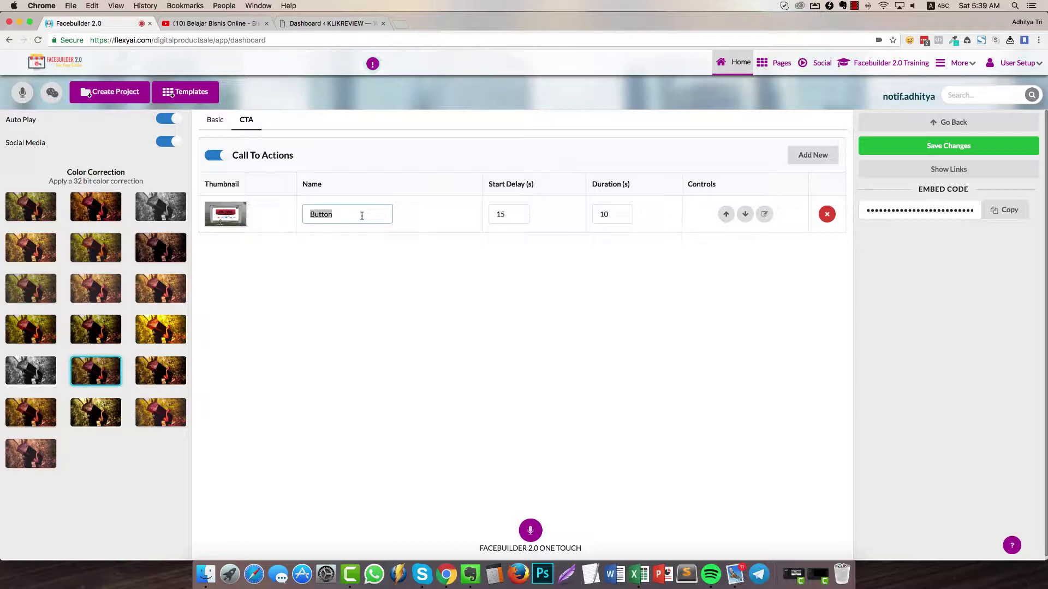
{"action": "type", "text": "BUY BUTTONKU"}
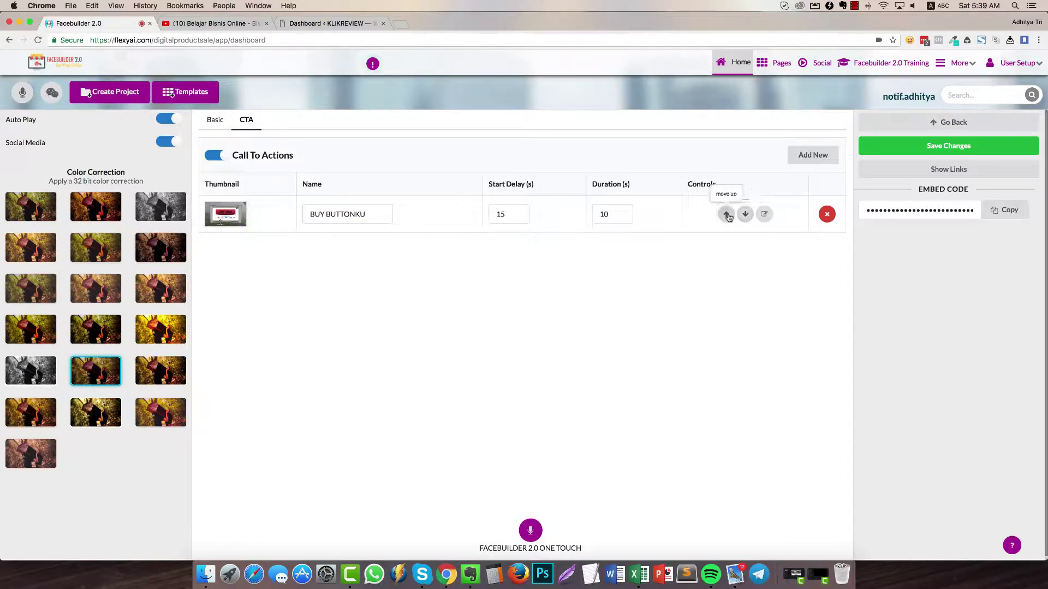
{"action": "left_click", "coordinate": [765, 215]}
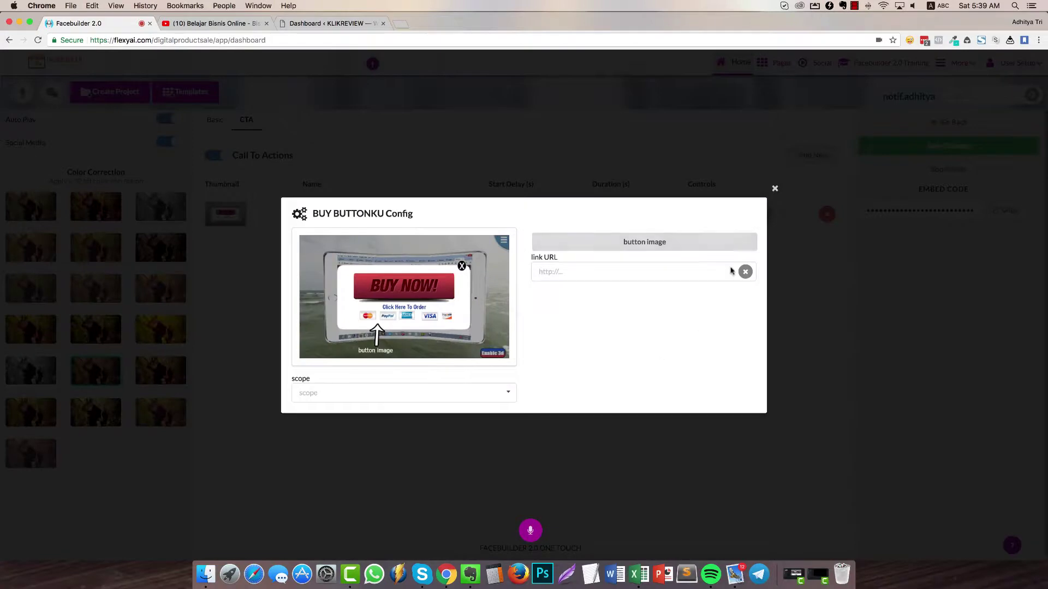
{"action": "left_click", "coordinate": [341, 402]}
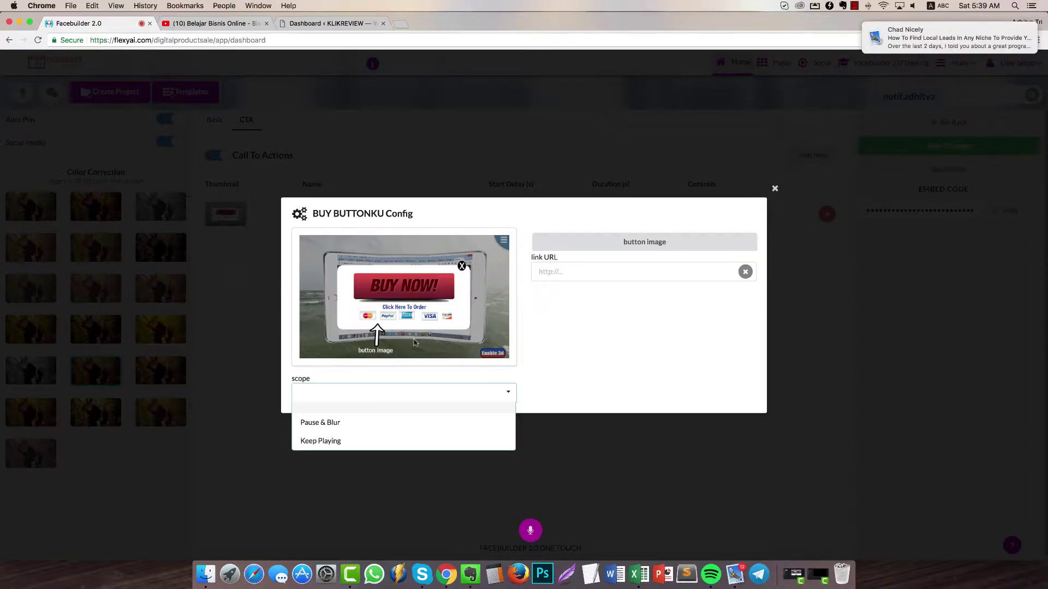
{"action": "left_click", "coordinate": [328, 423]}
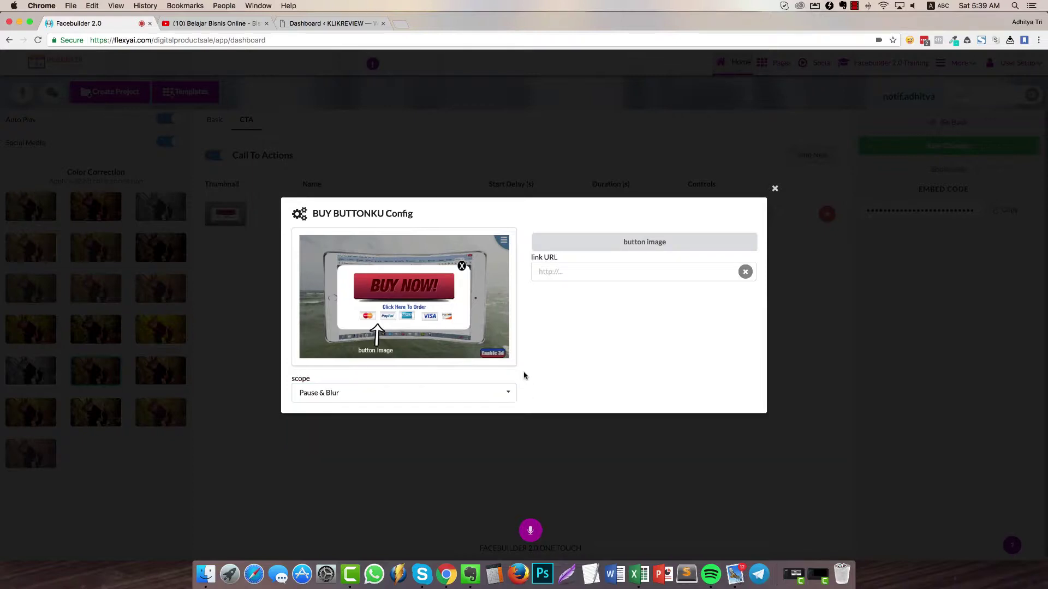
{"action": "left_click", "coordinate": [591, 271]}
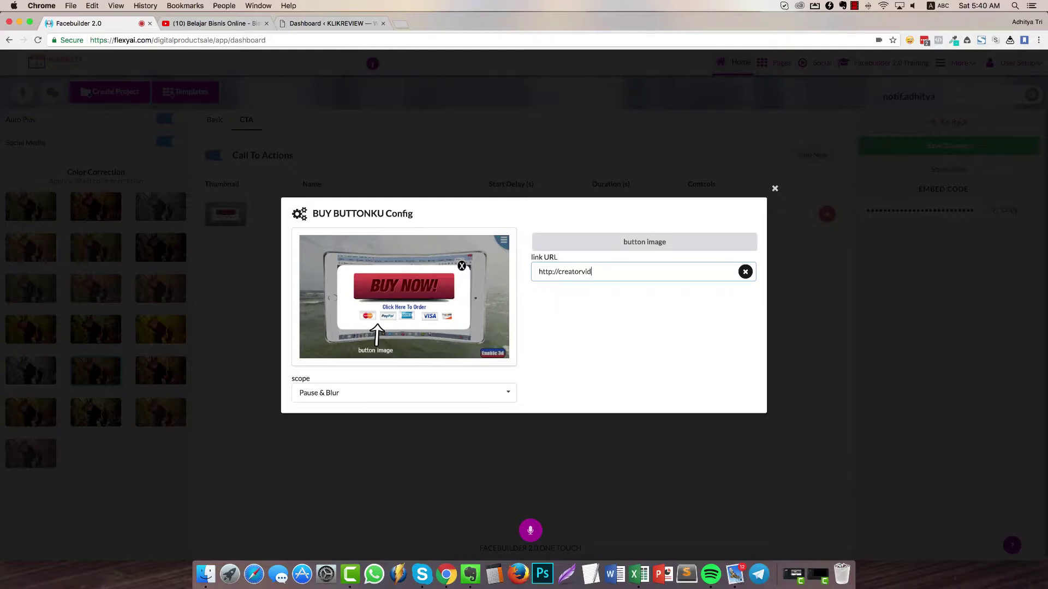
{"action": "key", "text": "alt+BackSpace"}
Choose the green BUY NOW cart graphic from the Media Gallery as the button image.
{"action": "left_click", "coordinate": [662, 242]}
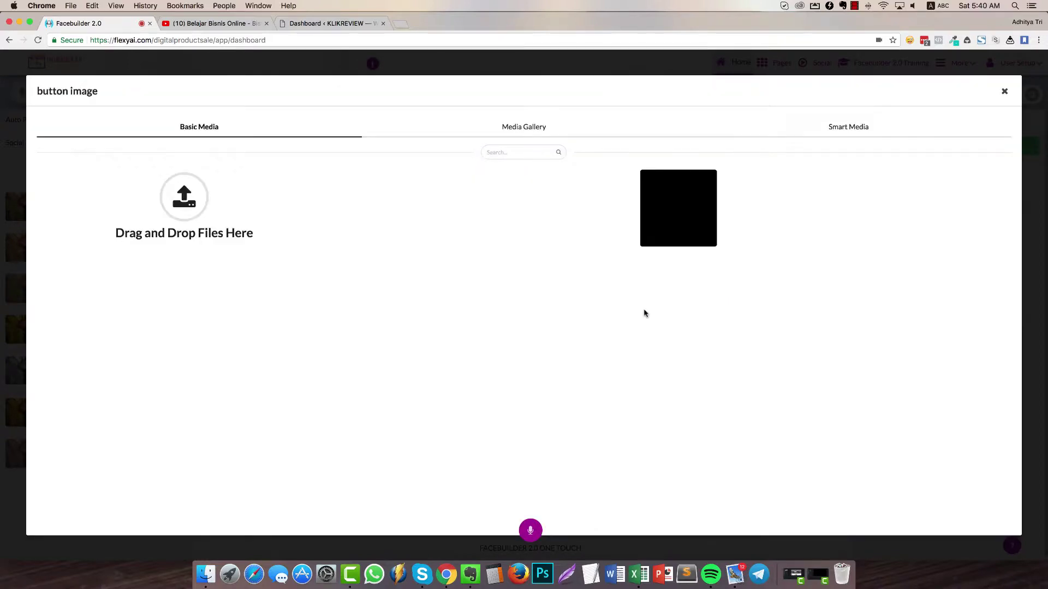
{"action": "left_click", "coordinate": [533, 131]}
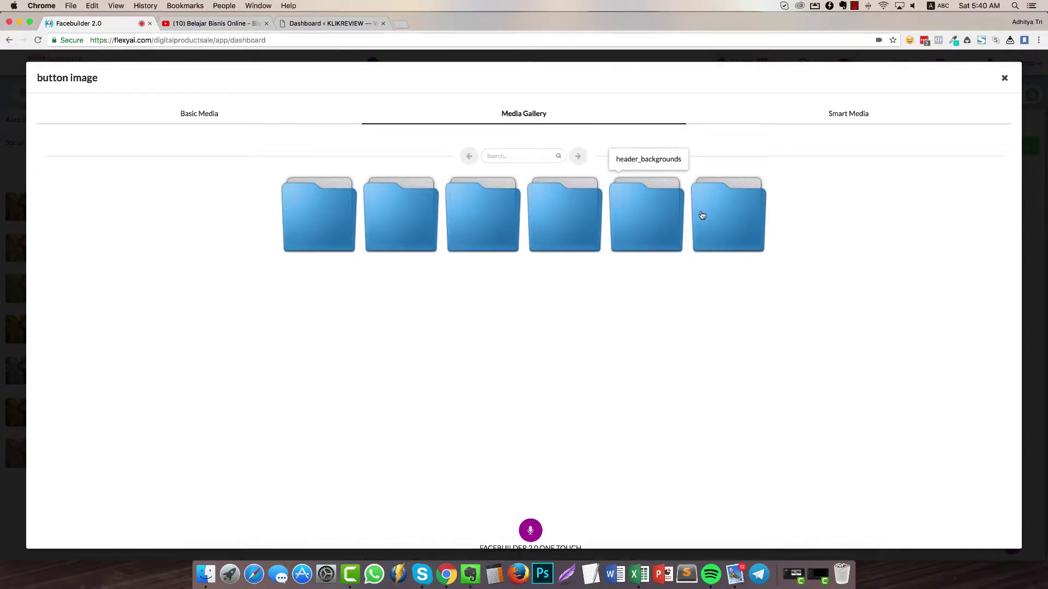
{"action": "left_click", "coordinate": [316, 232]}
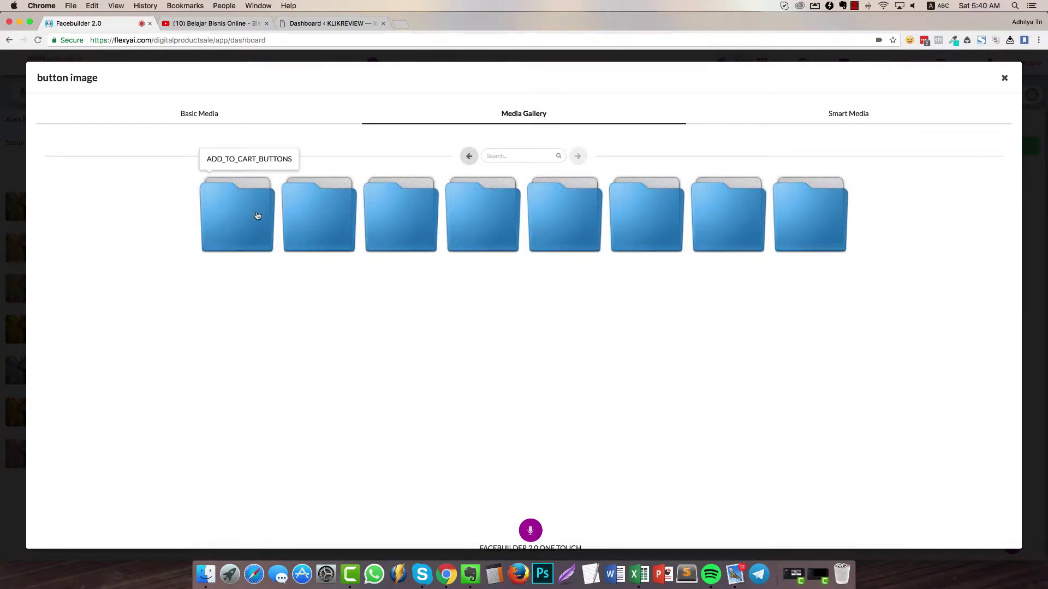
{"action": "left_click", "coordinate": [311, 215]}
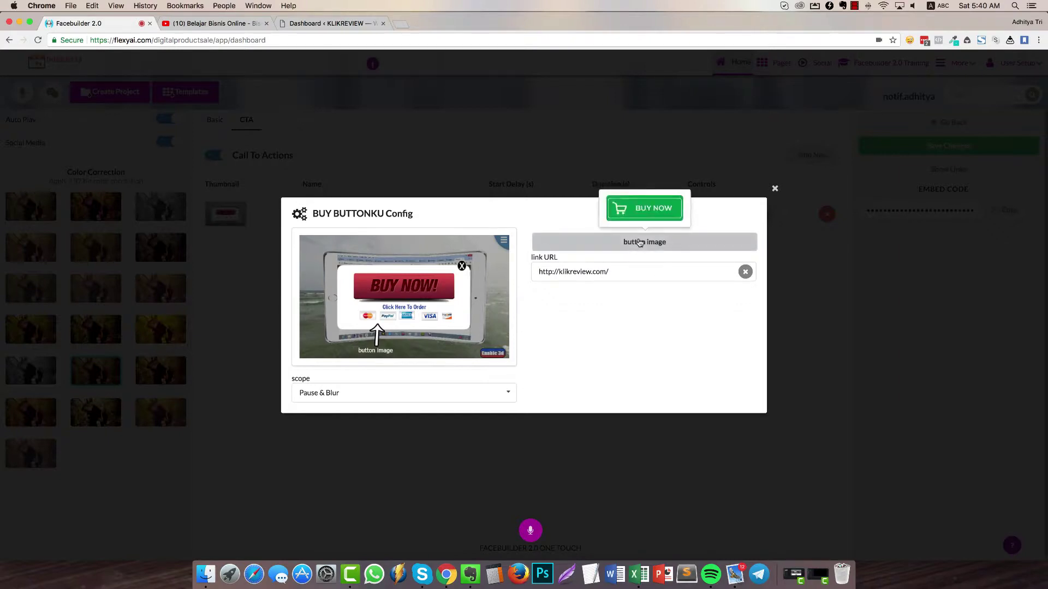
Save the video project's changes, reveal its links and copy the embed code.
{"action": "left_click", "coordinate": [821, 345]}
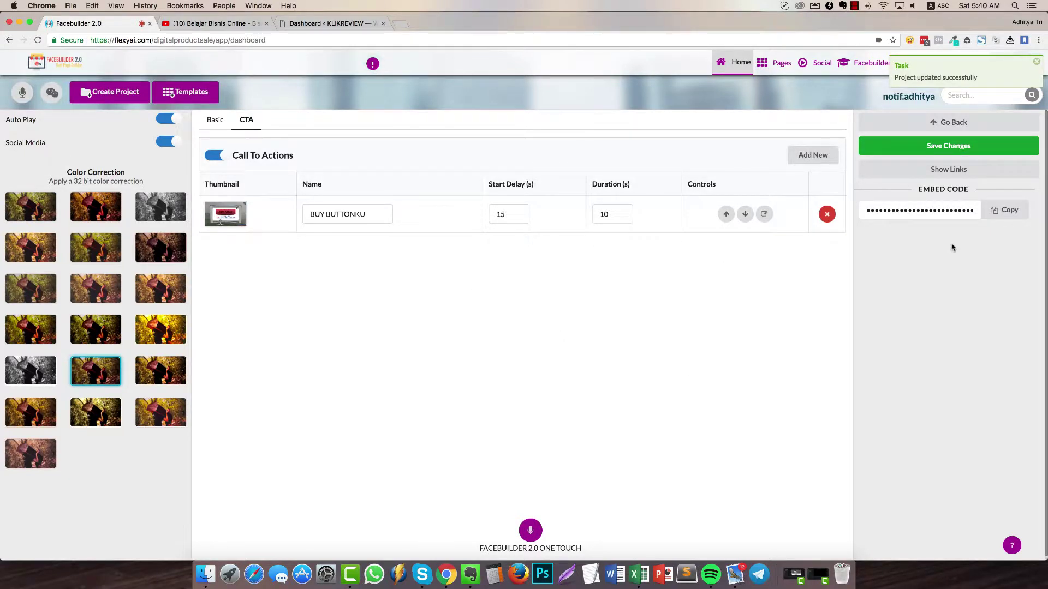
{"action": "left_click", "coordinate": [971, 170]}
{"action": "left_click", "coordinate": [1003, 210]}
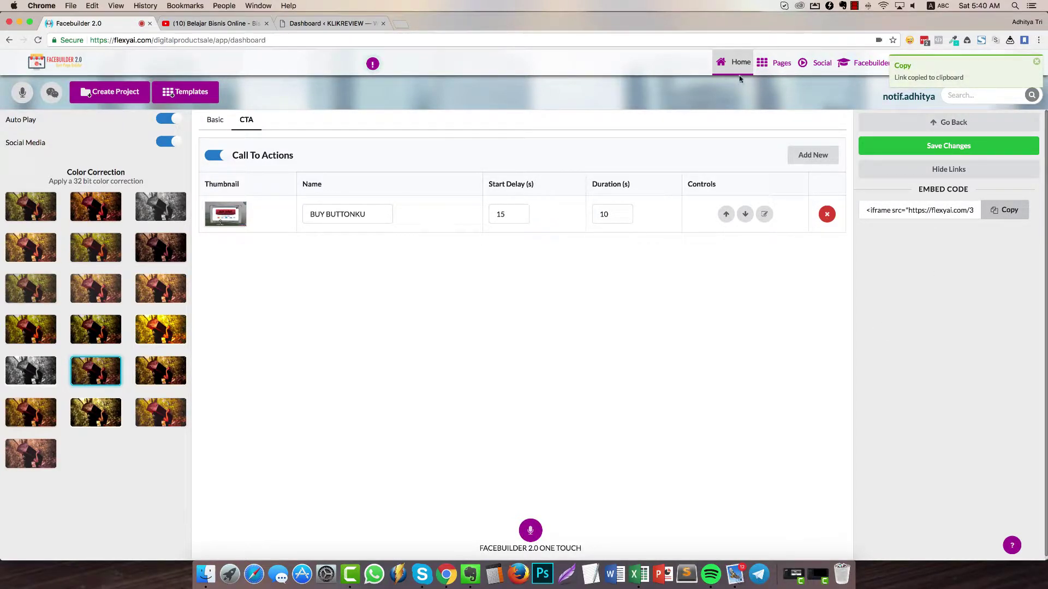
Open the Vitamin Anak OSB page in Live Edit and add a custom code element beneath the "100% produk herbal alami berkualitas" subheading.
{"action": "left_click", "coordinate": [777, 63]}
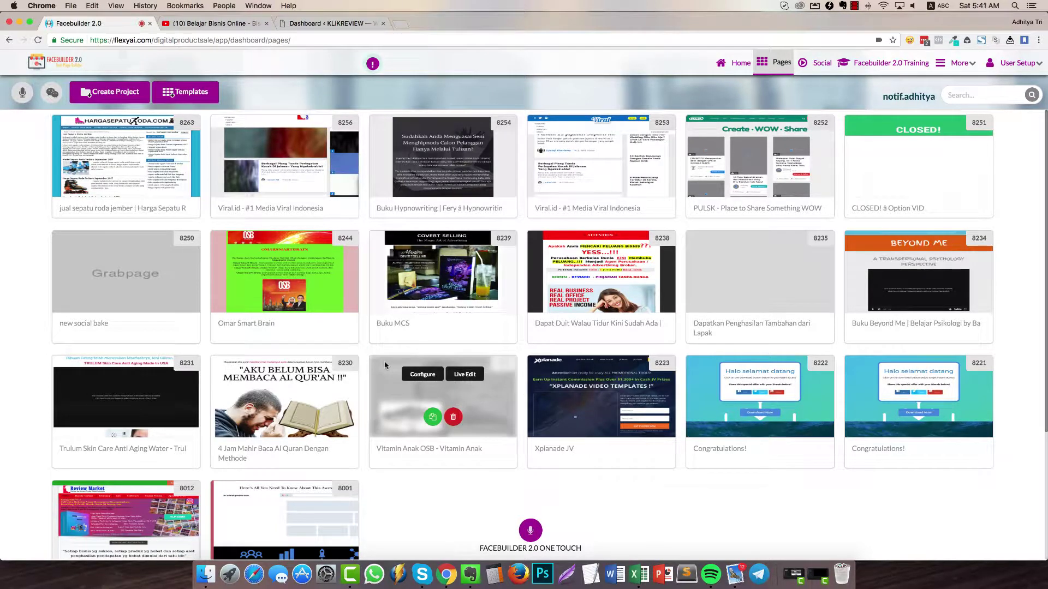
{"action": "left_click", "coordinate": [464, 376]}
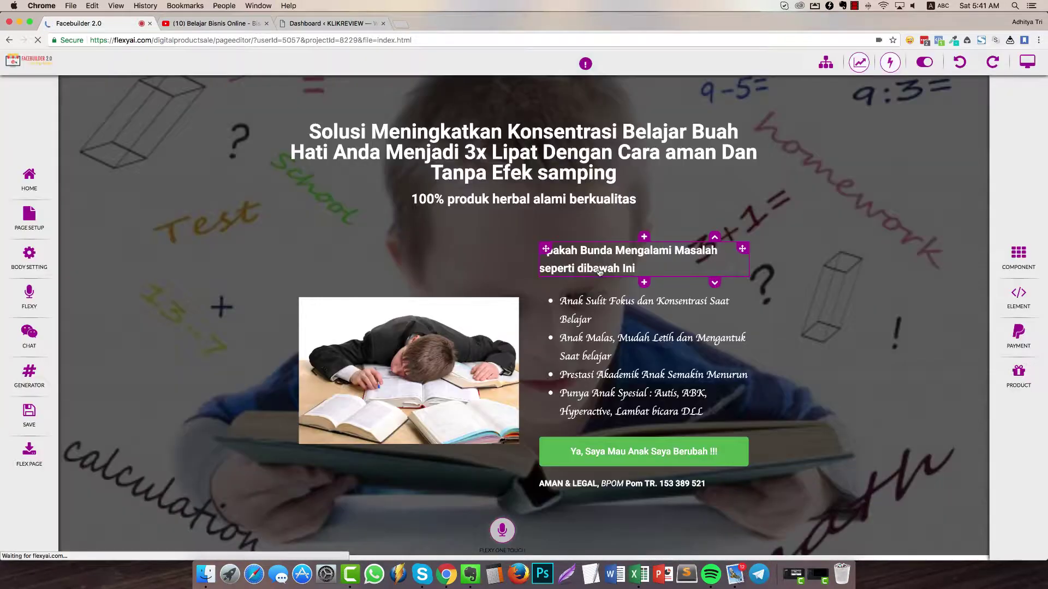
{"action": "left_click_drag", "start_coordinate": [1019, 307], "coordinate": [534, 226]}
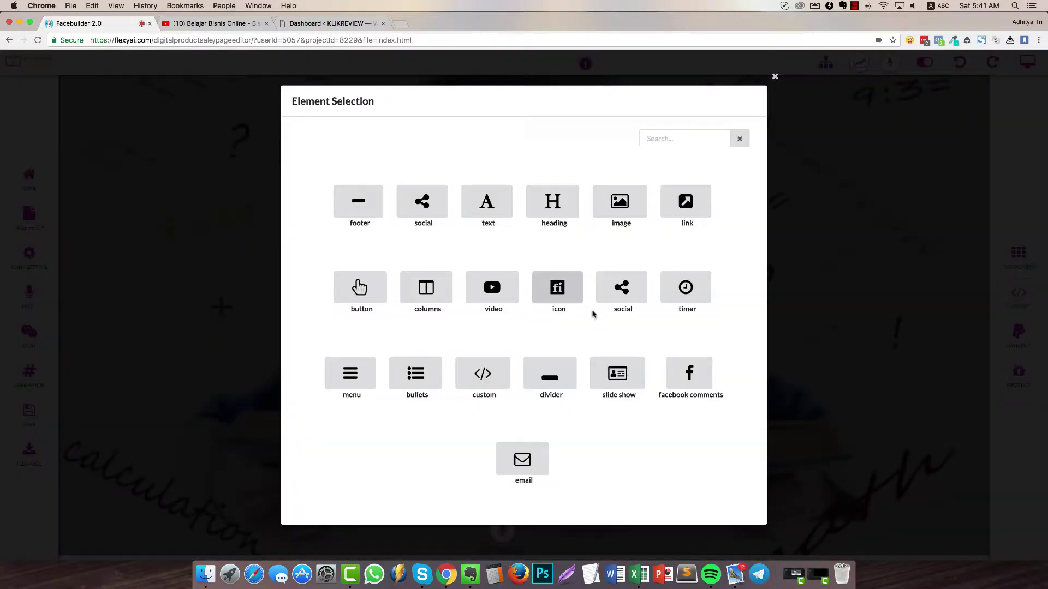
{"action": "left_click", "coordinate": [483, 380]}
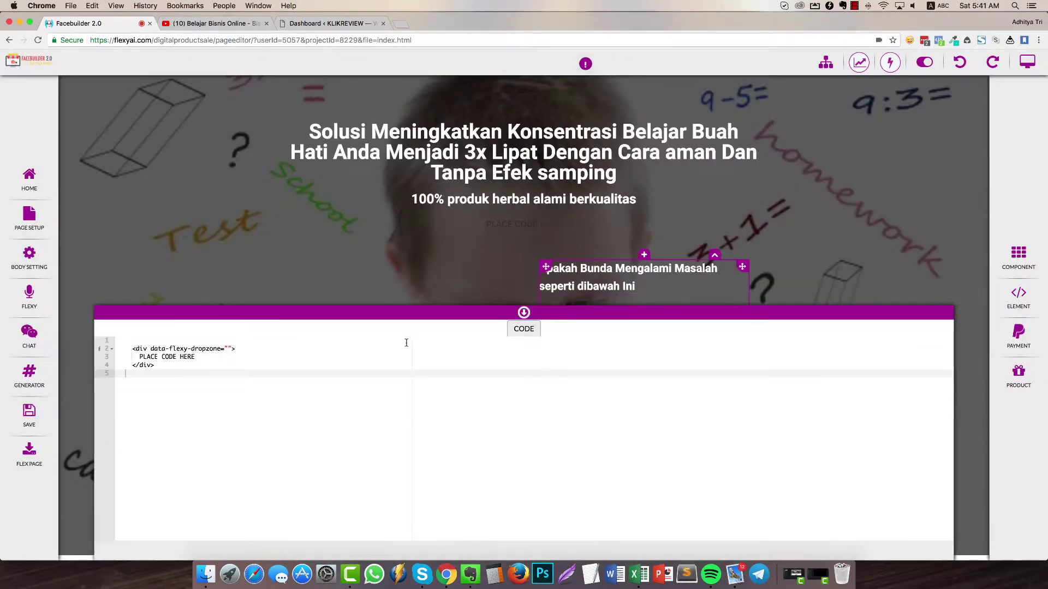
Replace all placeholder code in the custom element with the copied 640px by 360px iframe embed code.
{"action": "left_click", "coordinate": [197, 365]}
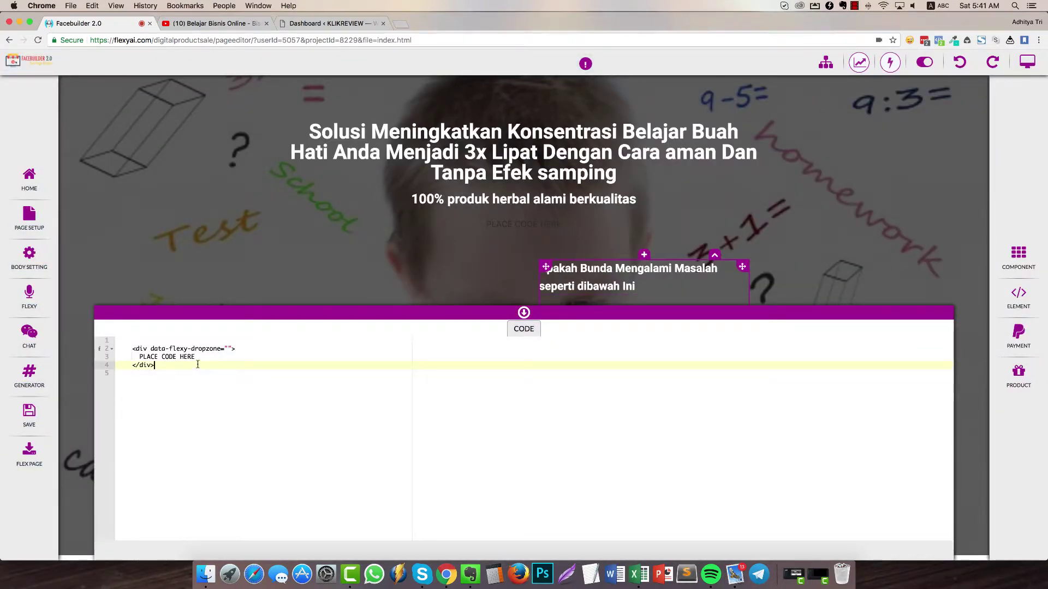
{"action": "key", "text": "super+a"}
{"action": "key", "text": "super+v"}
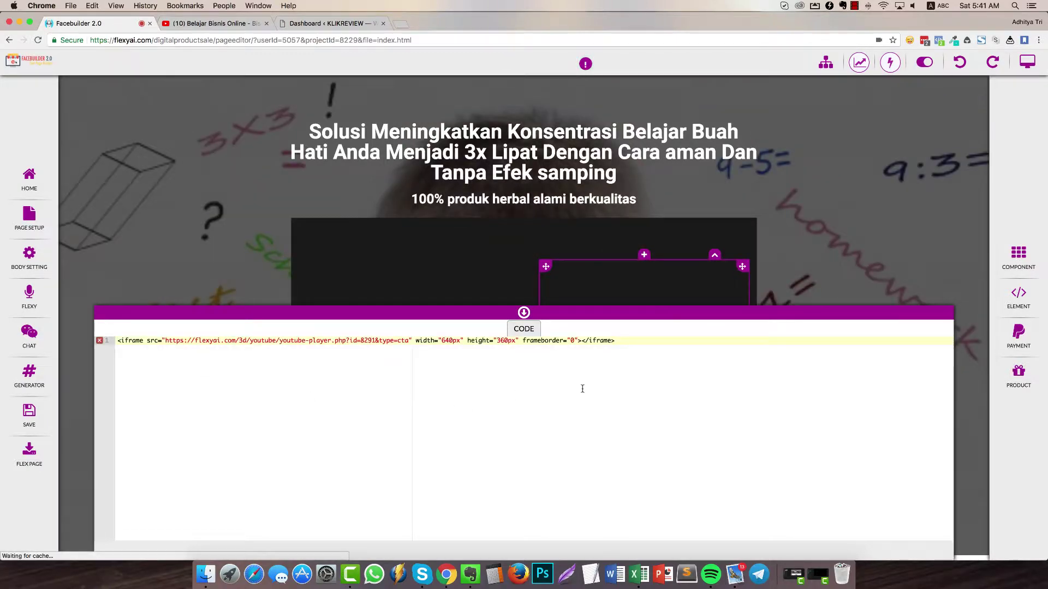
{"action": "left_click", "coordinate": [527, 326]}
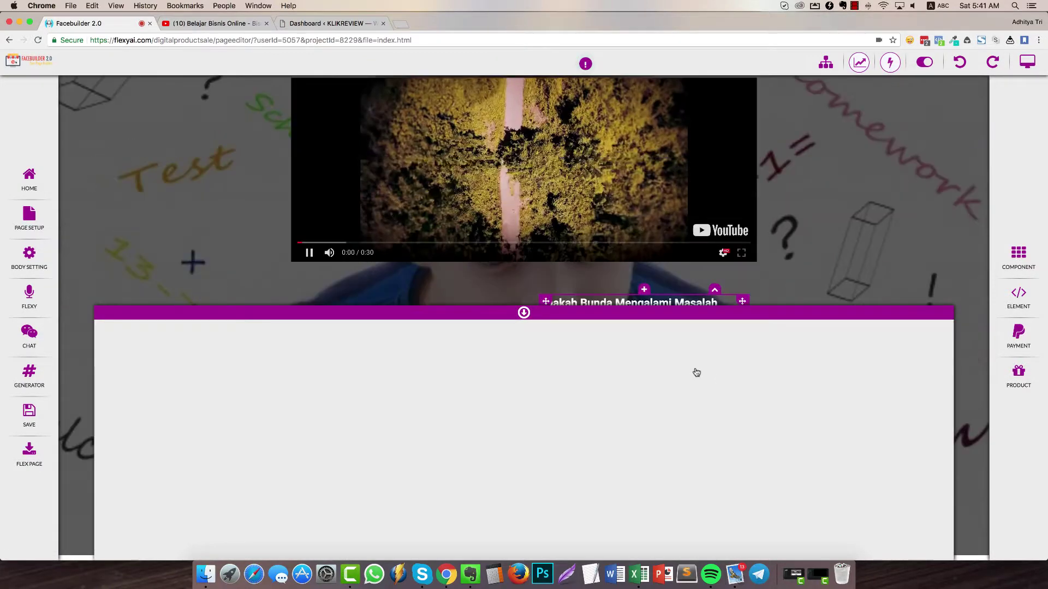
Check the embedded video's playback on the page by pausing and resuming it.
{"action": "scroll", "coordinate": [793, 339], "scroll_direction": "up", "scroll_amount": 5}
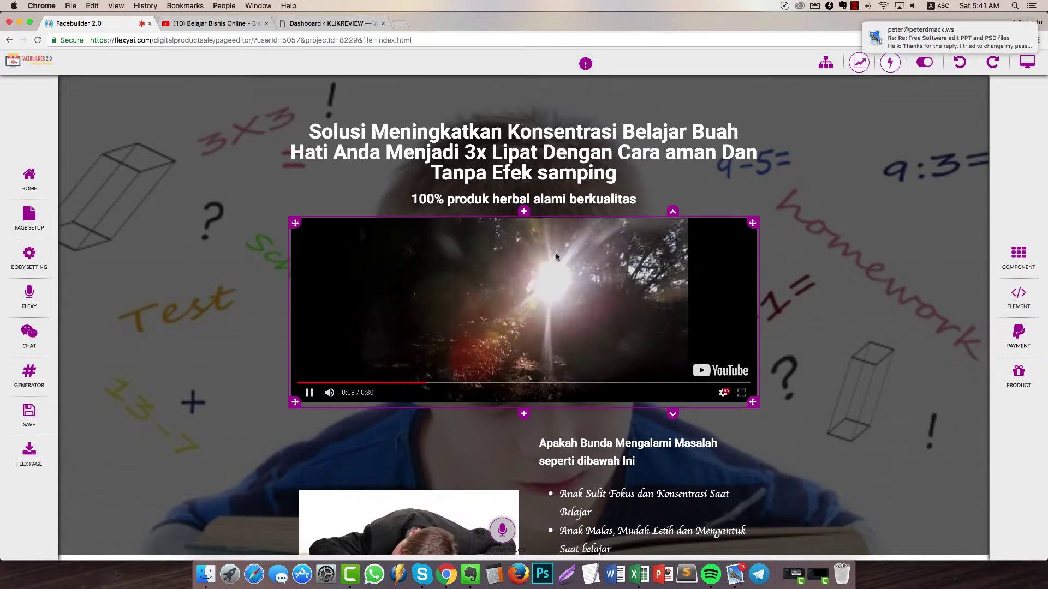
{"action": "left_click", "coordinate": [608, 279]}
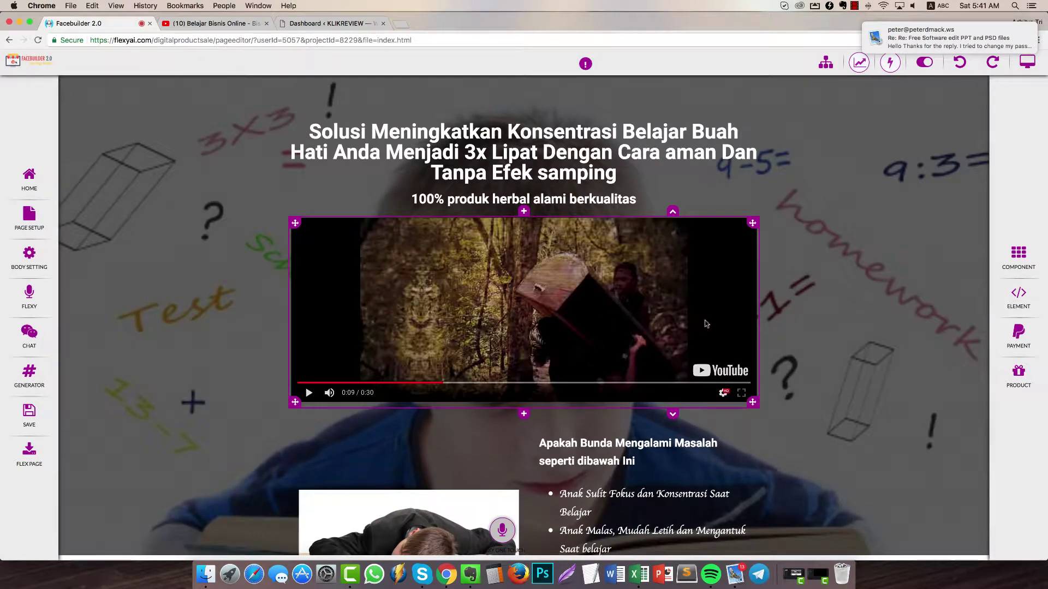
{"action": "left_click", "coordinate": [672, 229]}
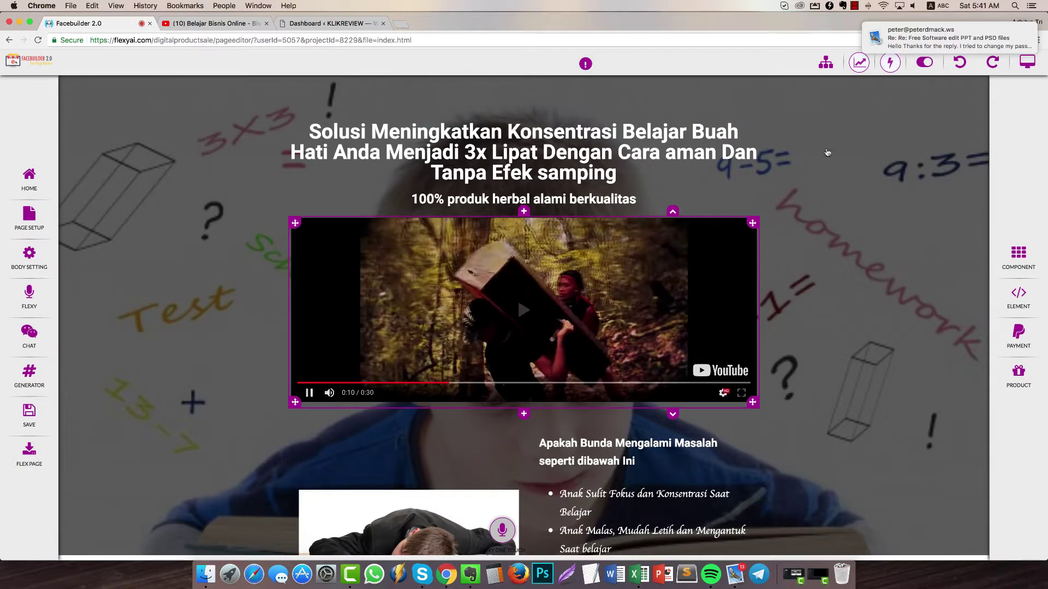
Select the custom code element holding the embedded video and open its iframe code for editing.
{"action": "left_click", "coordinate": [925, 62]}
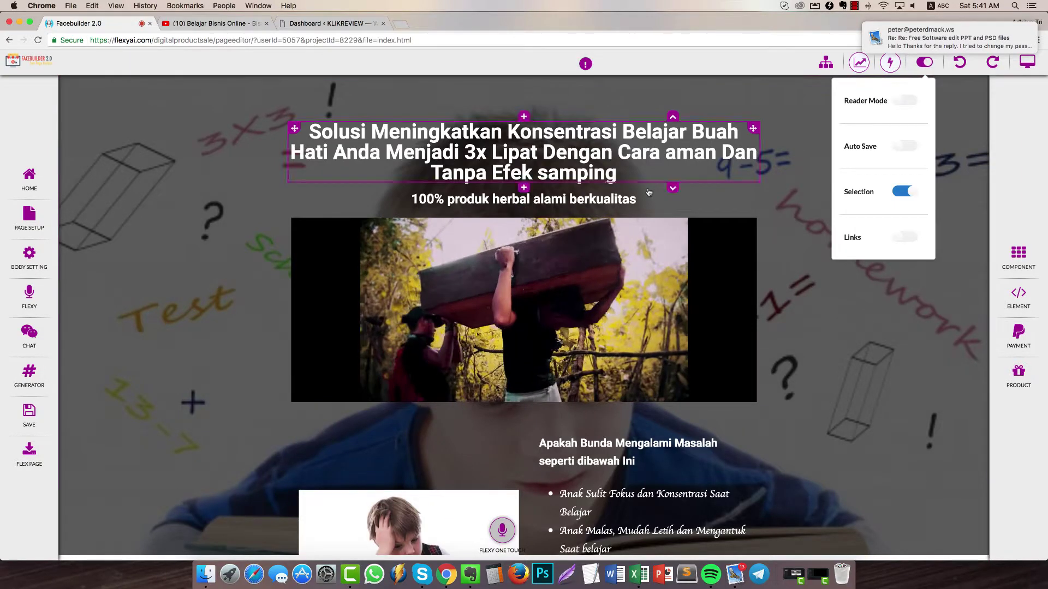
{"action": "left_click", "coordinate": [625, 220]}
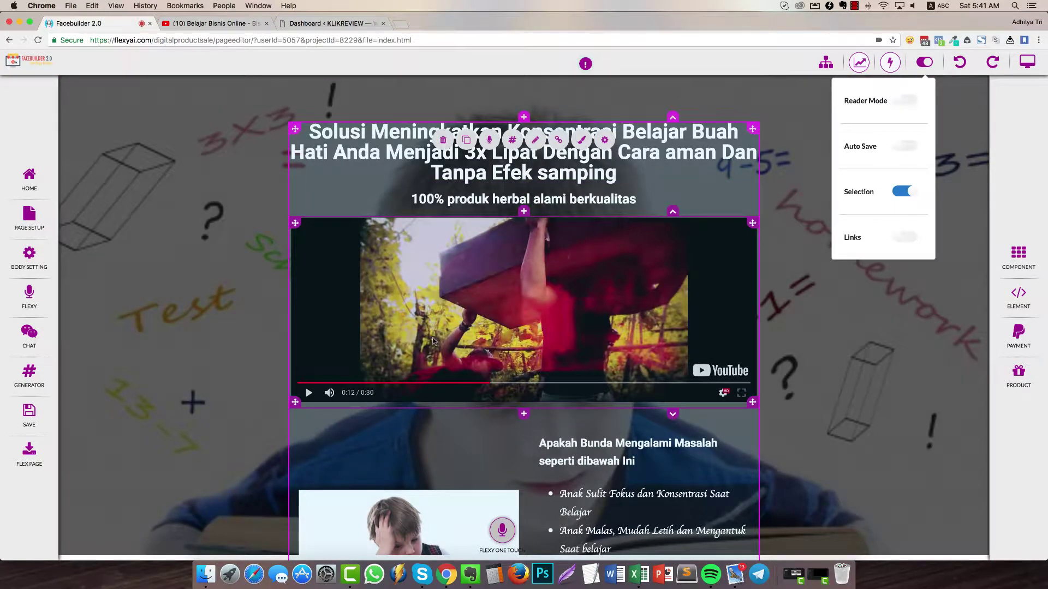
{"action": "left_click", "coordinate": [299, 432]}
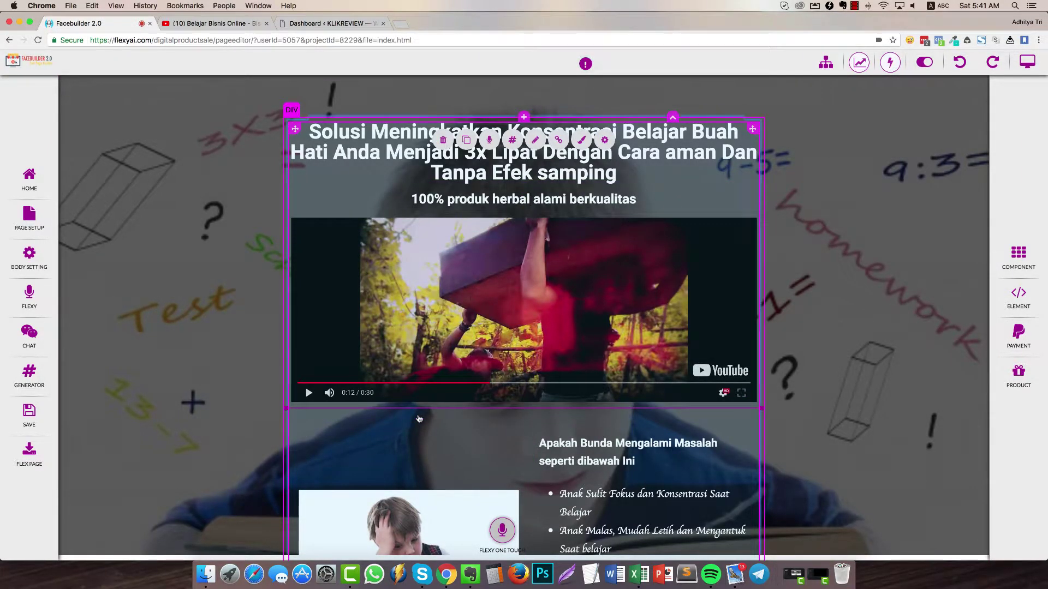
{"action": "left_click", "coordinate": [614, 146]}
{"action": "left_click", "coordinate": [615, 147]}
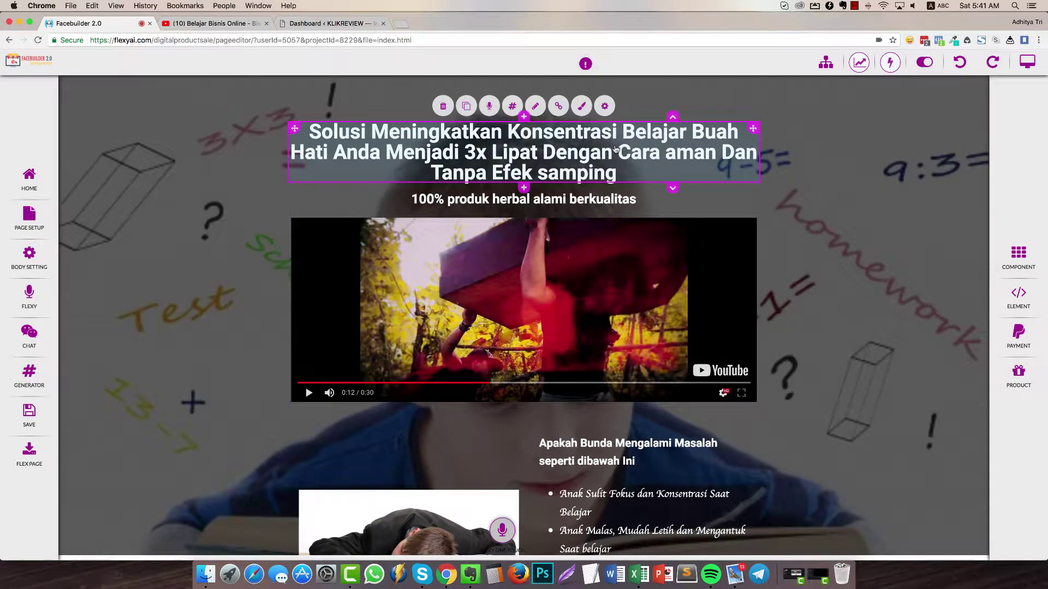
{"action": "left_click", "coordinate": [613, 206]}
{"action": "left_click", "coordinate": [613, 219]}
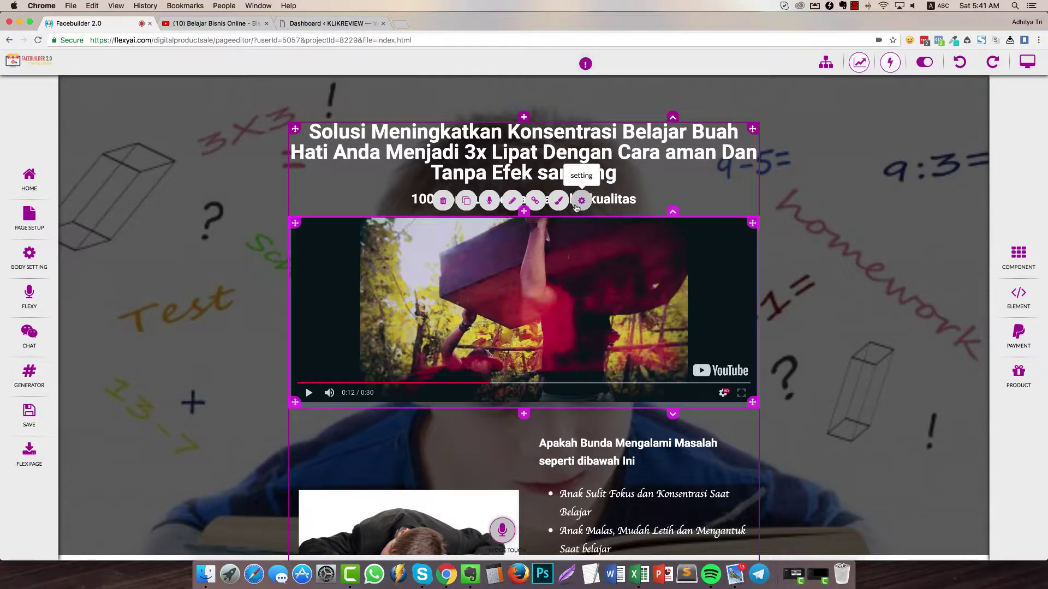
{"action": "left_click", "coordinate": [581, 202]}
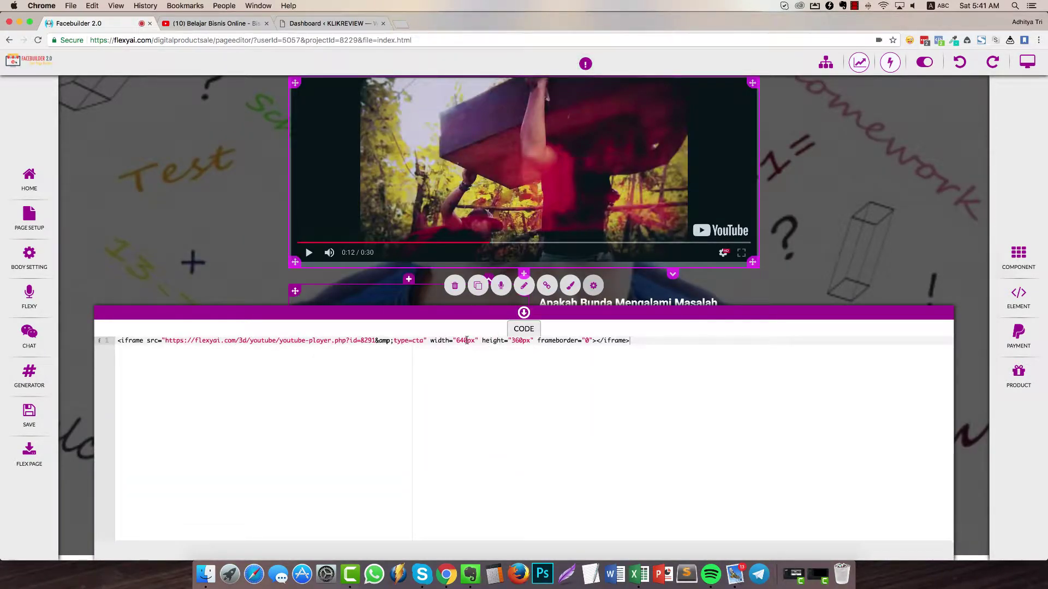
Check the iframe width and height in YouTube's embed code for the Belajar Bisnis Online video.
{"action": "left_click", "coordinate": [247, 23]}
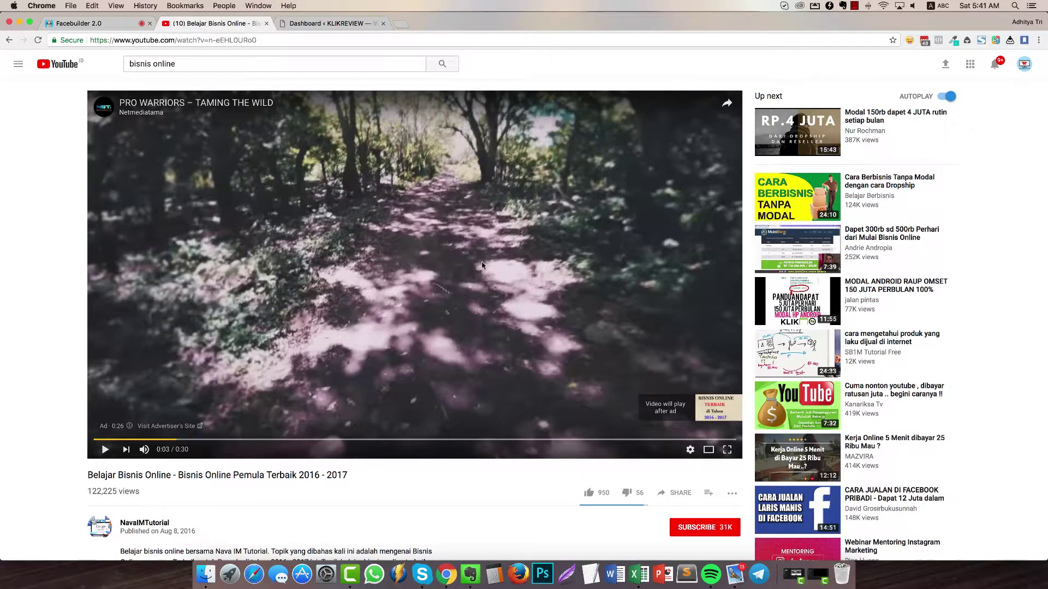
{"action": "left_click", "coordinate": [674, 494]}
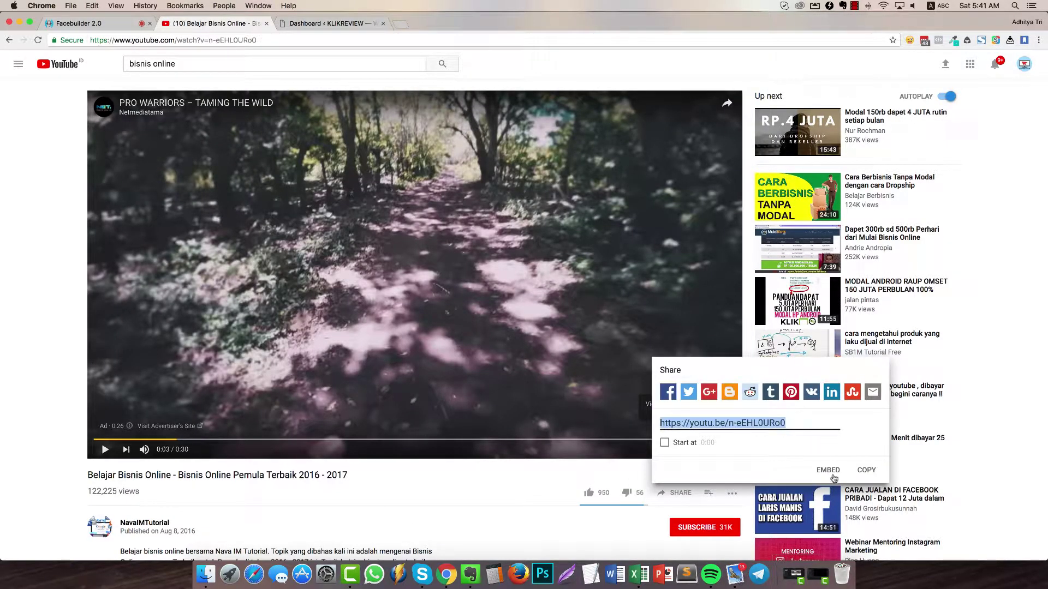
{"action": "left_click", "coordinate": [833, 476]}
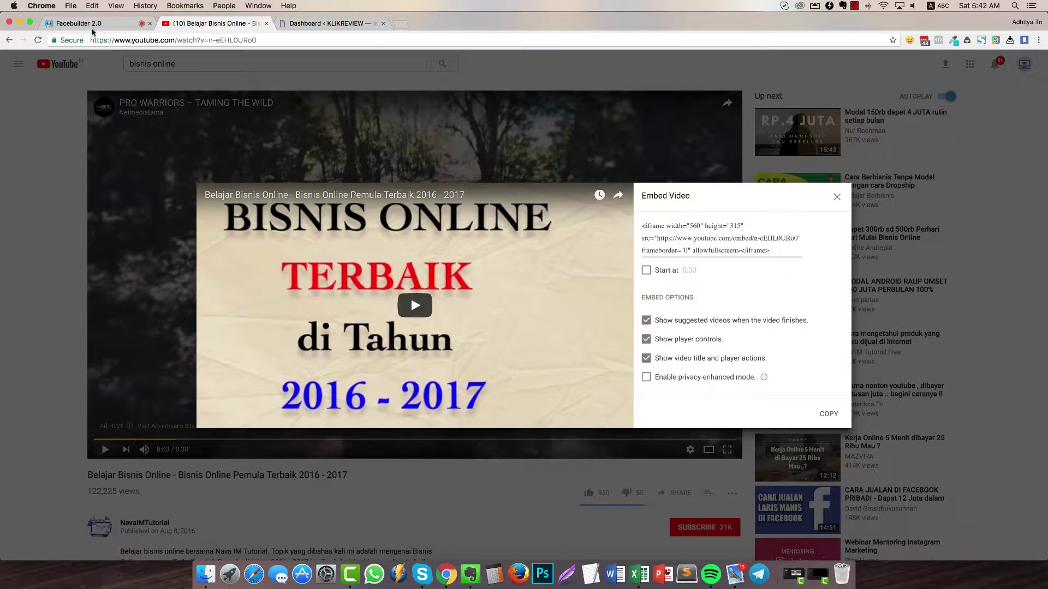
Back in Facebuilder, set the video iframe's width to 560px and height to 315px, and close the code editor.
{"action": "left_click", "coordinate": [87, 23]}
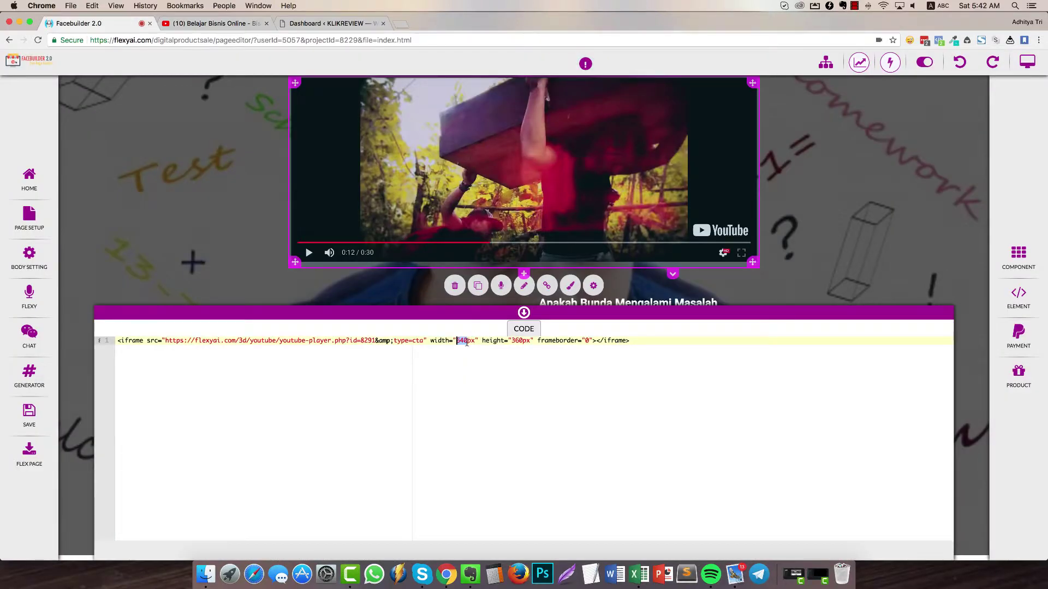
{"action": "type", "text": "560"}
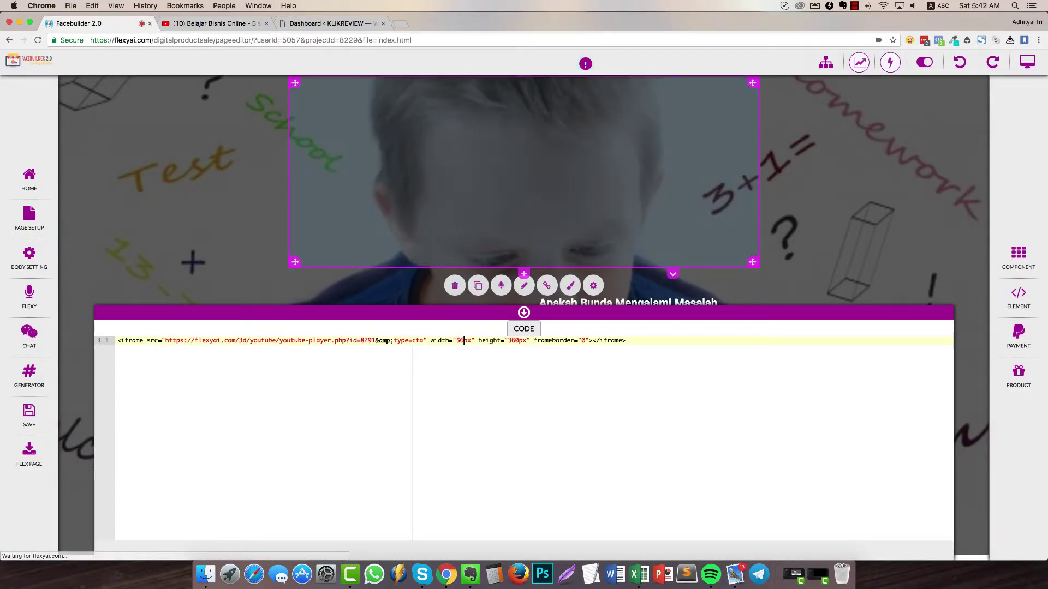
{"action": "left_click", "coordinate": [518, 341]}
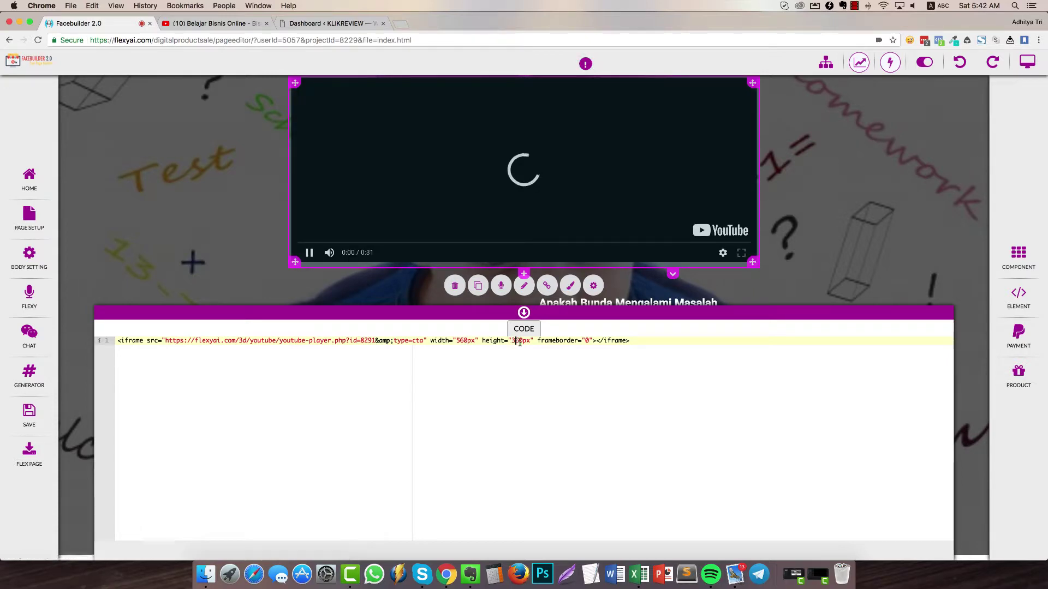
{"action": "type", "text": "15"}
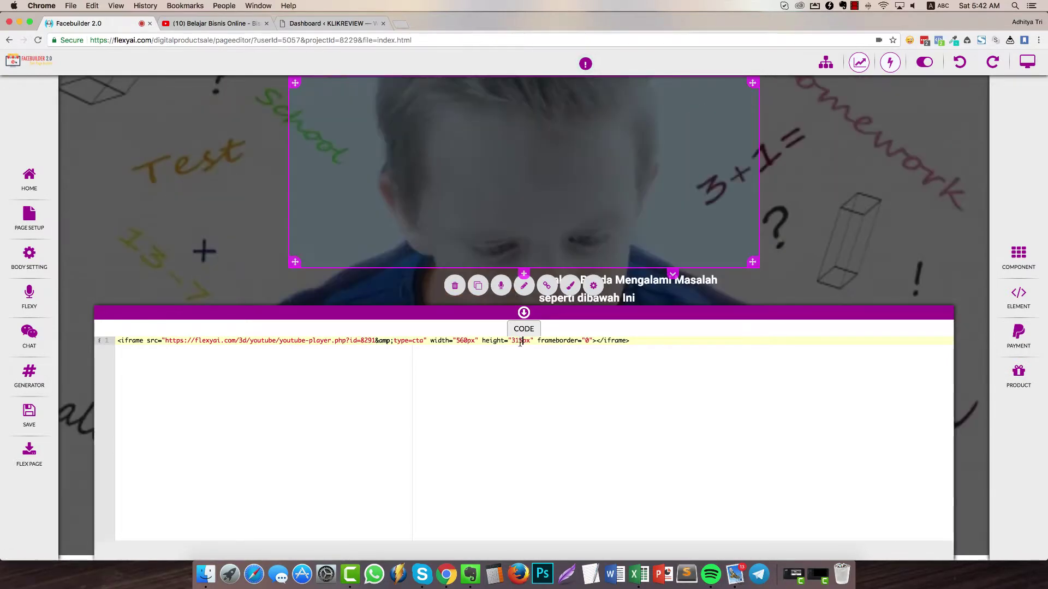
{"action": "left_click", "coordinate": [524, 312]}
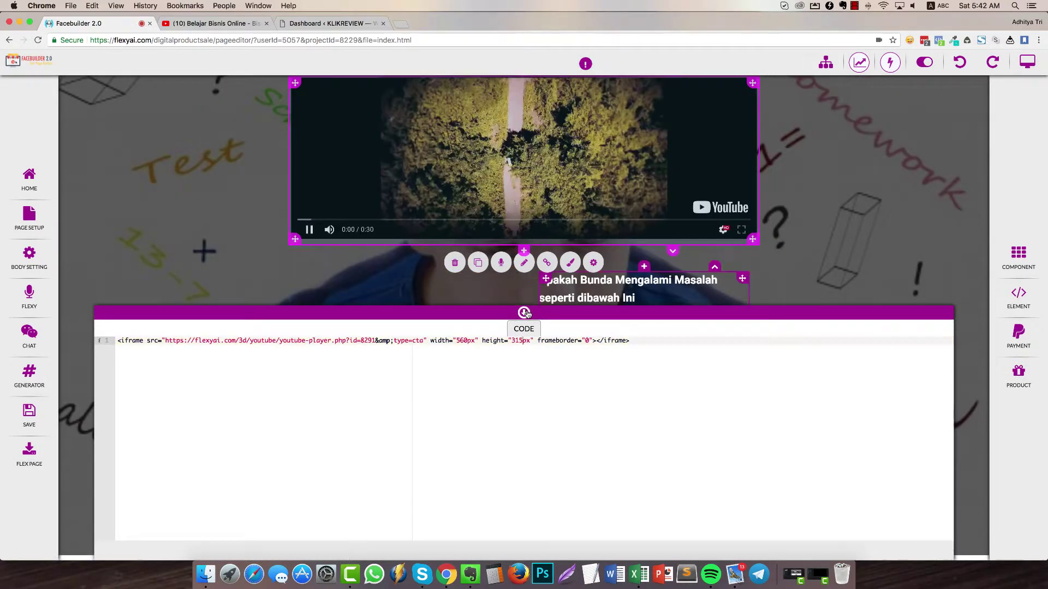
{"action": "scroll", "coordinate": [527, 311], "scroll_direction": "up", "scroll_amount": 3}
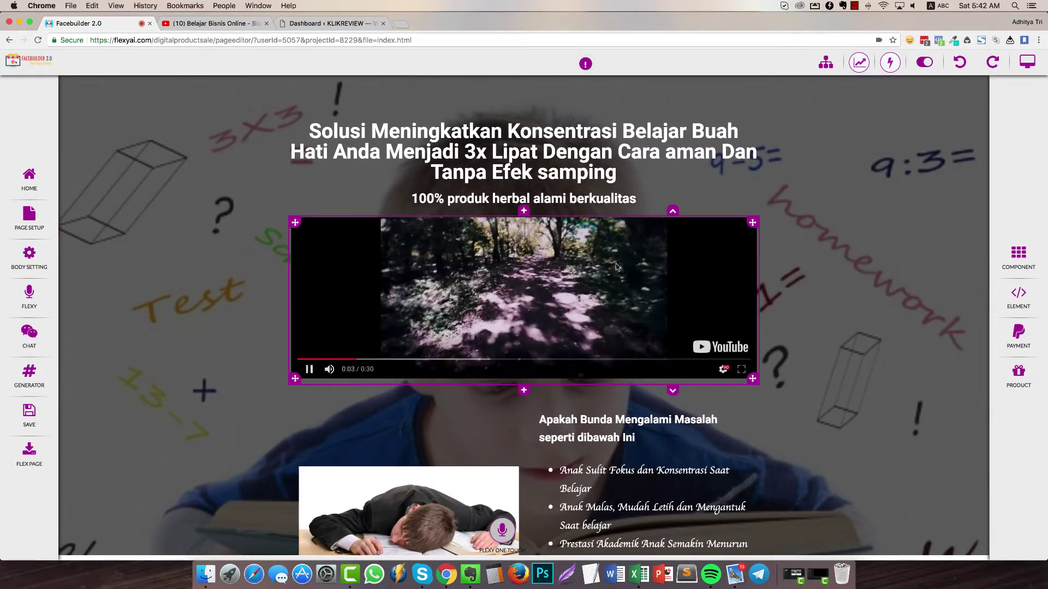
Add two empty layout blocks between the "100% produk herbal alami berkualitas" subheading and the video, and save the page.
{"action": "left_click", "coordinate": [523, 211]}
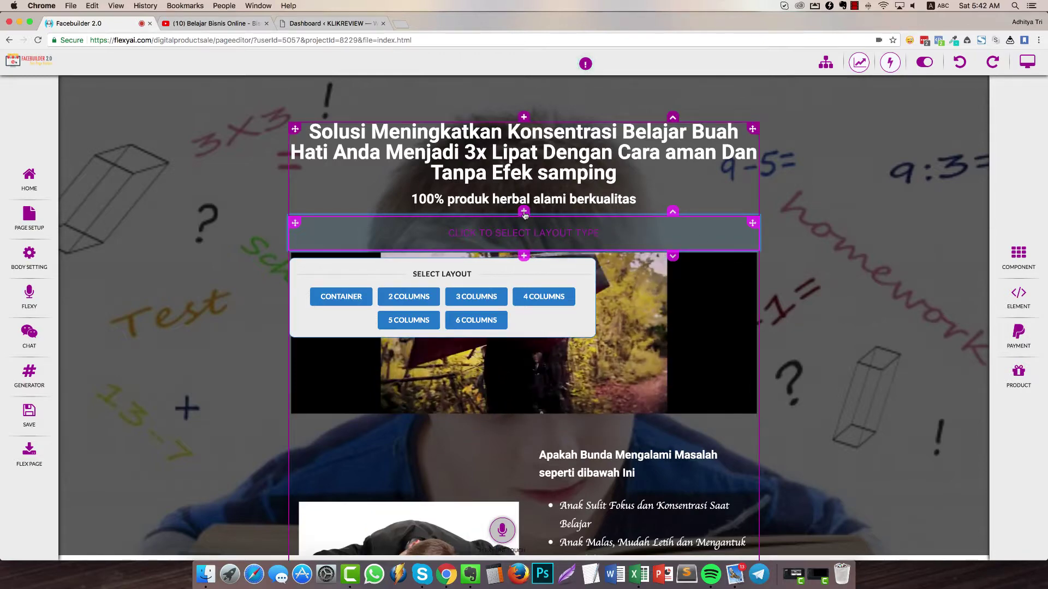
{"action": "left_click", "coordinate": [524, 255]}
{"action": "left_click", "coordinate": [544, 280]}
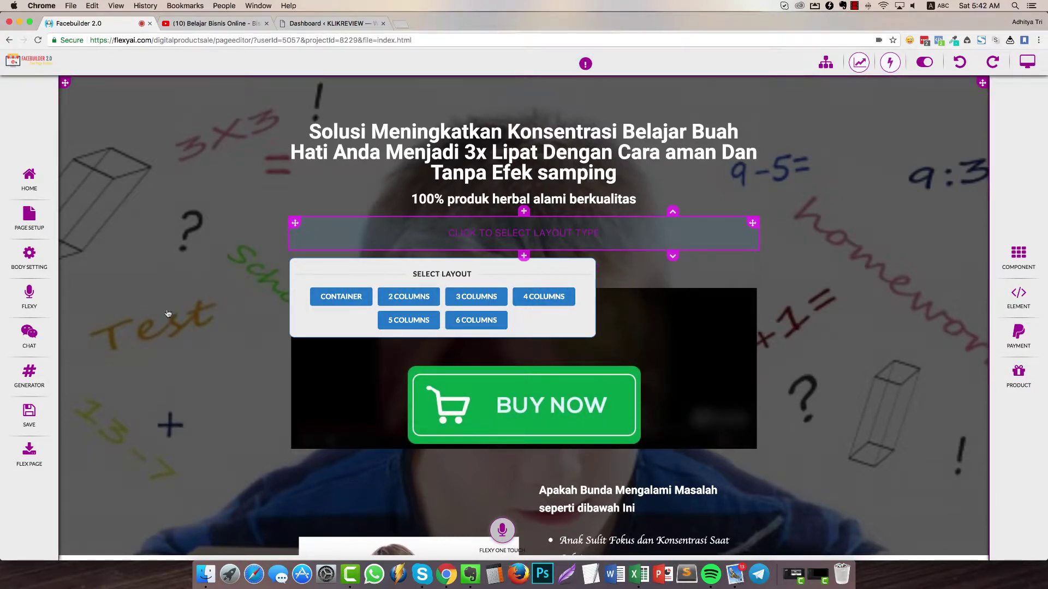
{"action": "left_click", "coordinate": [556, 396]}
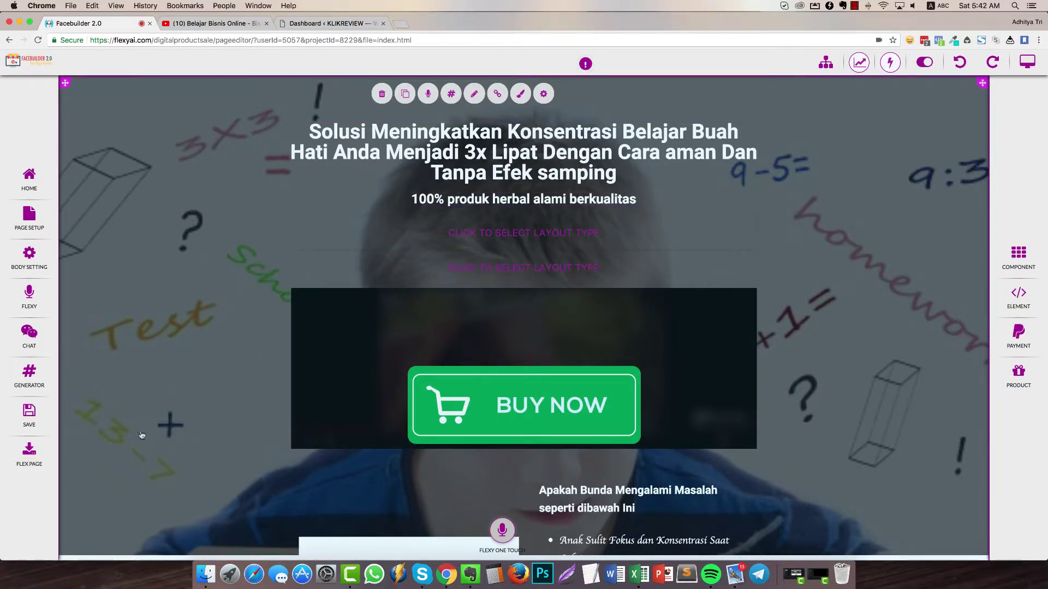
{"action": "left_click", "coordinate": [30, 414]}
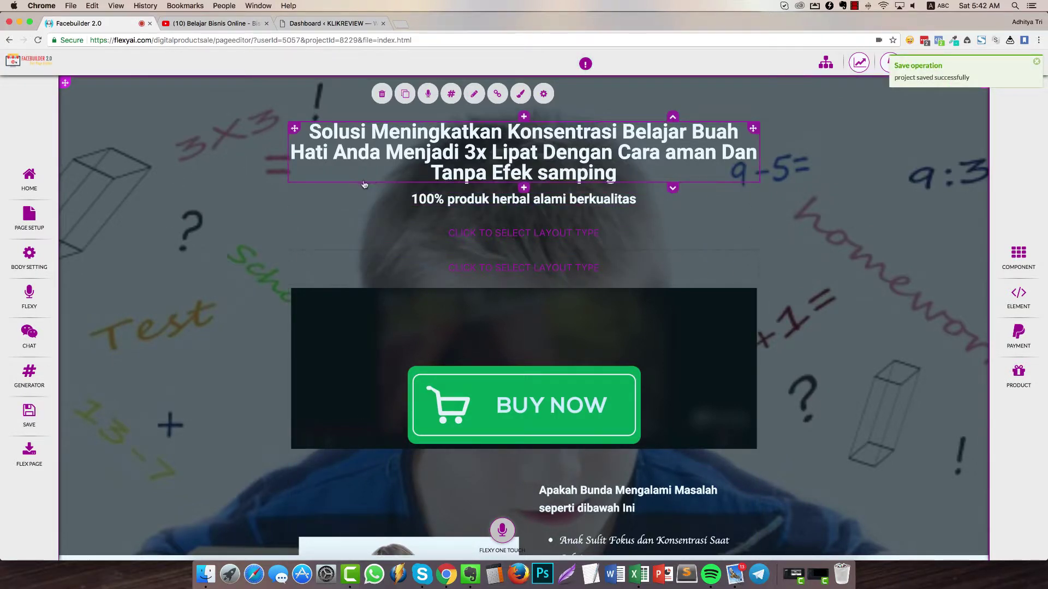
Switch to the KLIKREVIEW WordPress dashboard and create a new page titled "Code Flex Social".
{"action": "left_click", "coordinate": [327, 23]}
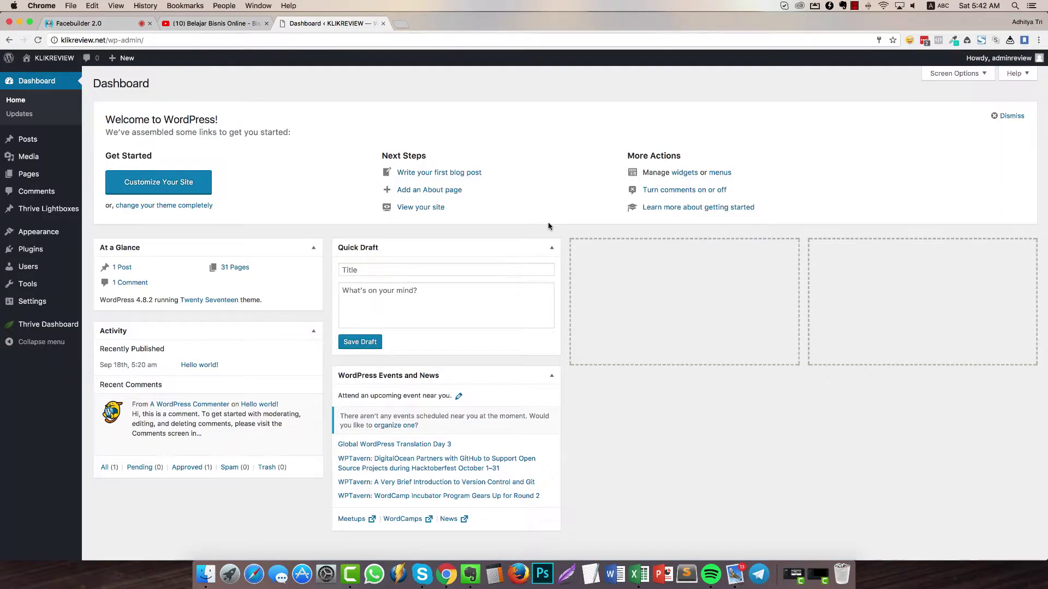
{"action": "mouse_move", "coordinate": [112, 61]}
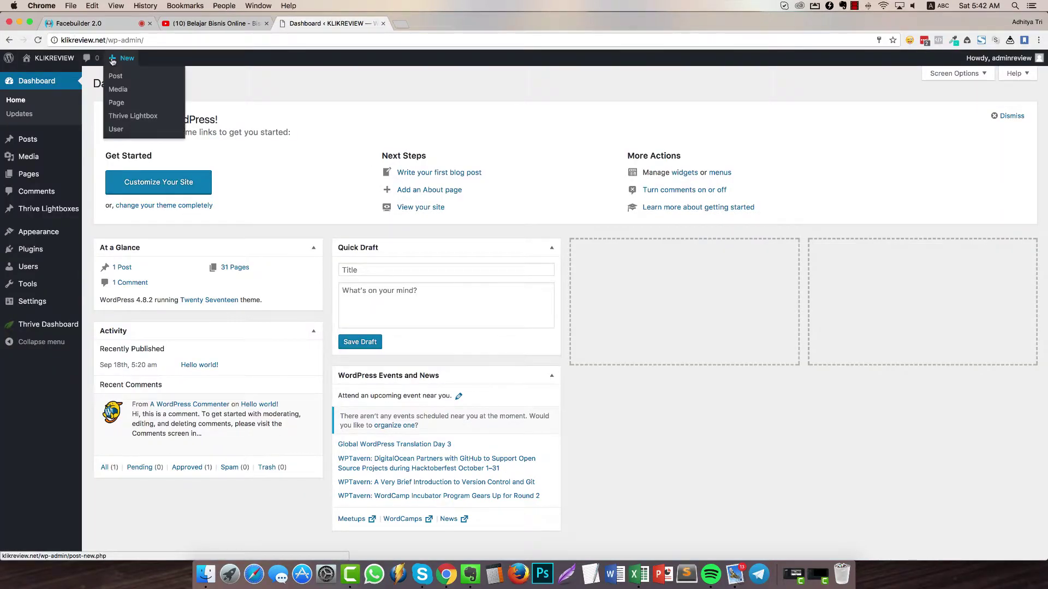
{"action": "left_click", "coordinate": [120, 109]}
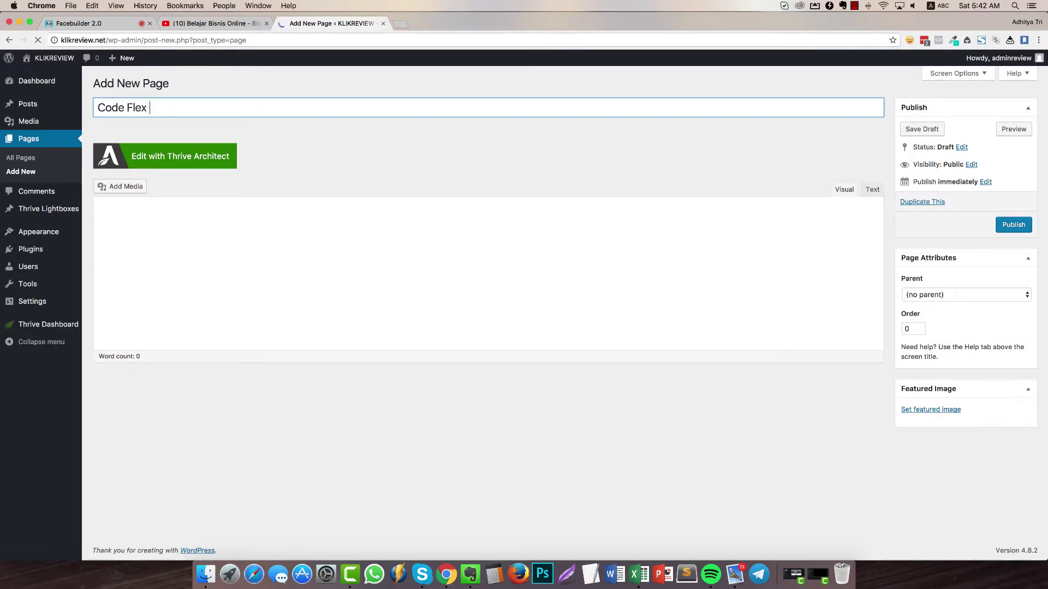
{"action": "type", "text": "cial"}
{"action": "key", "text": "BackSpace"}
{"action": "key", "text": "BackSpace"}
{"action": "key", "text": "BackSpace"}
{"action": "key", "text": "BackSpace"}
{"action": "key", "text": "BackSpace"}
{"action": "key", "text": "BackSpace"}
{"action": "type", "text": "S"}
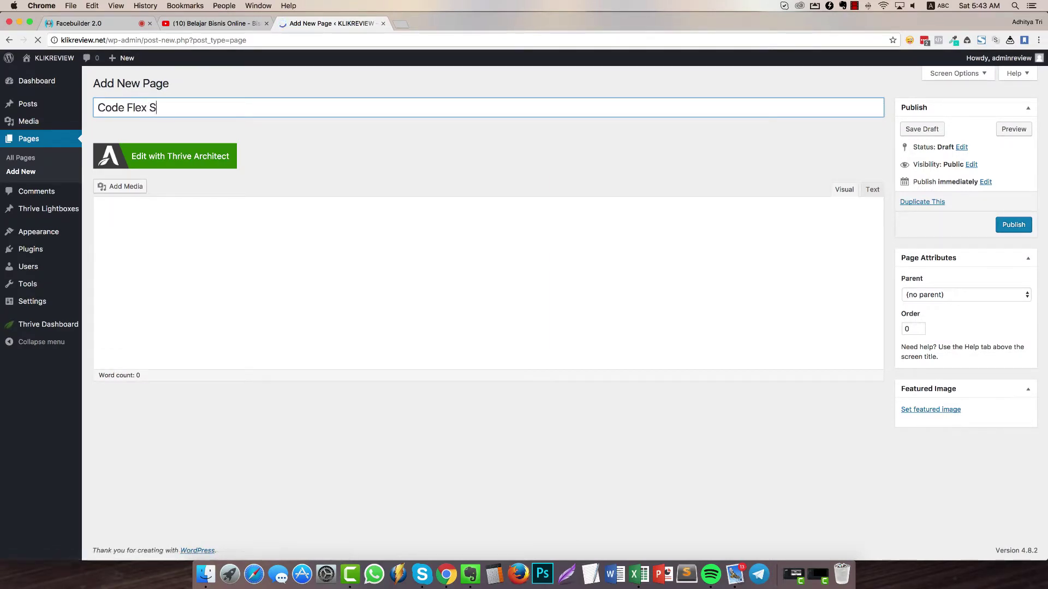
{"action": "left_click", "coordinate": [356, 182]}
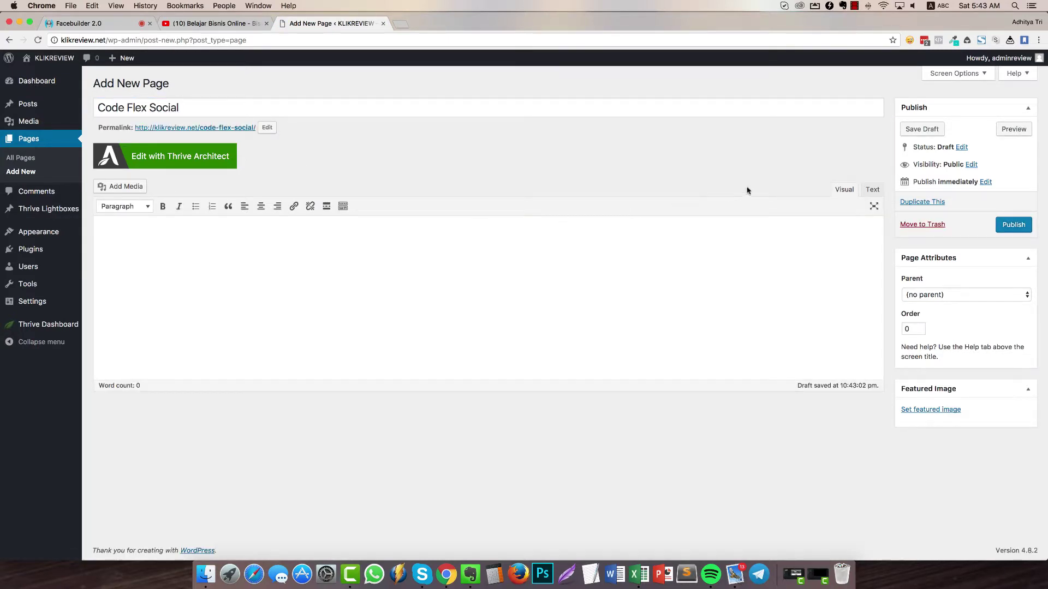
Paste the Facebuilder iframe code into the page as HTML, set its width to 560px, and show the rendered video.
{"action": "left_click", "coordinate": [873, 190]}
{"action": "type", "text": "<iframe src=\"https://flexyai.com/3d/youtube/youtube-player.php?id=8291&type=cta\" width=\"640px\" height=\"360px\" frameborder=\"0\"></iframe>"}
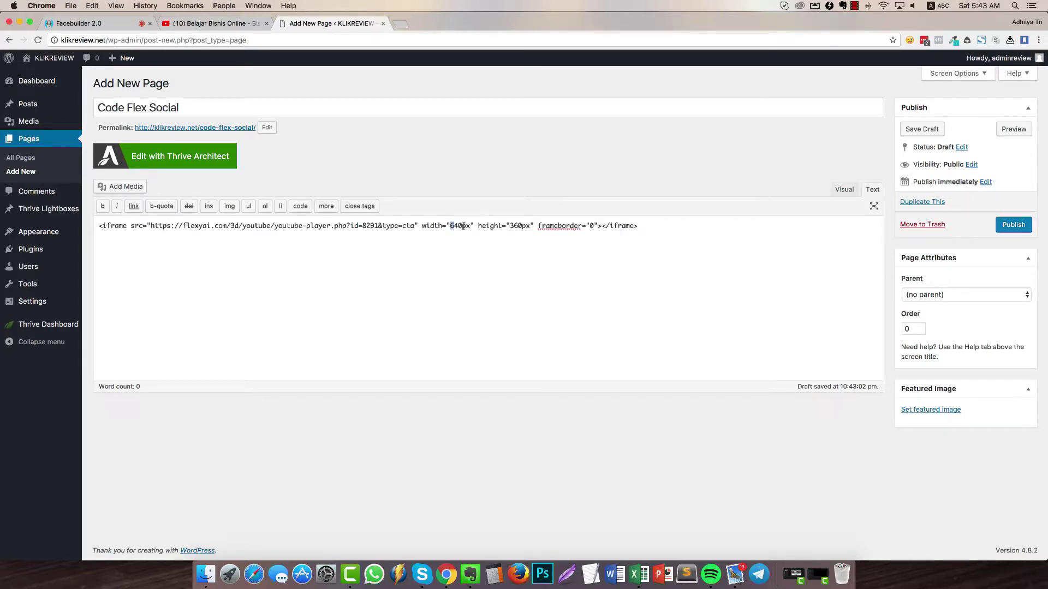
{"action": "type", "text": "560"}
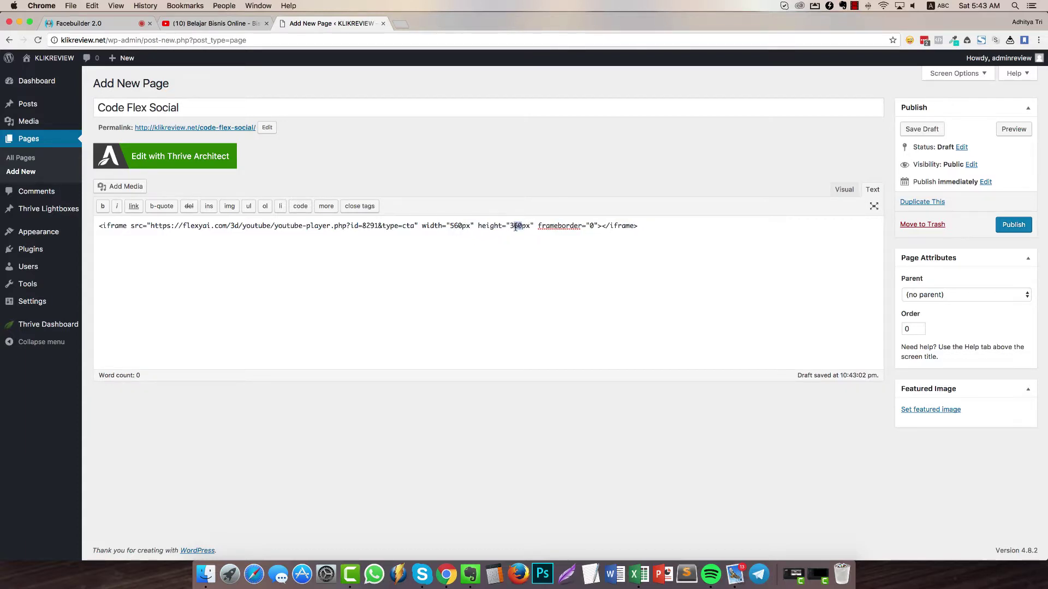
{"action": "left_click", "coordinate": [845, 190]}
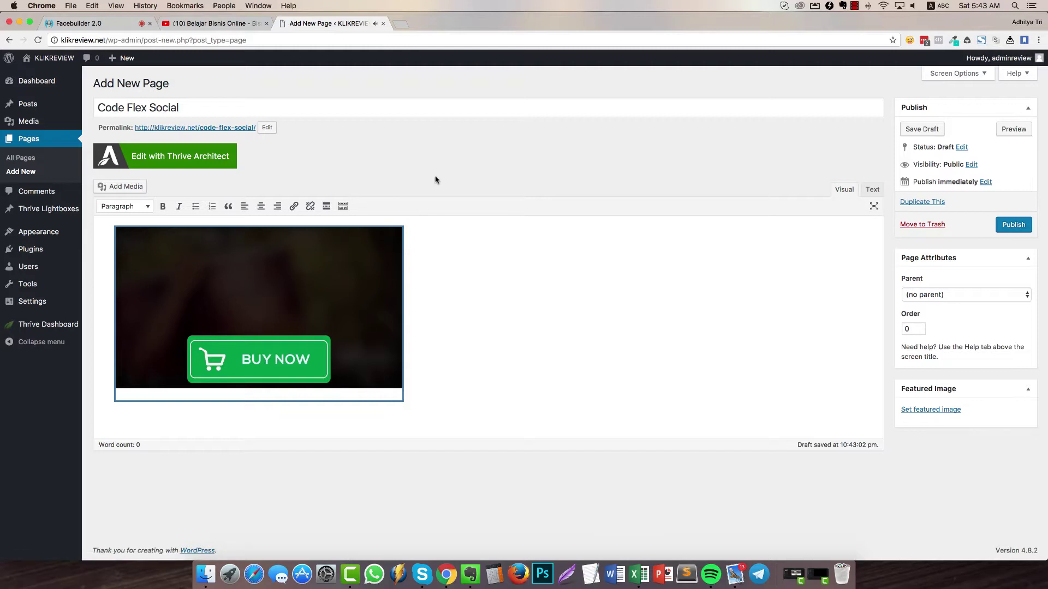
Publish the Code Flex Social page and open it through its permalink.
{"action": "left_click", "coordinate": [1003, 226]}
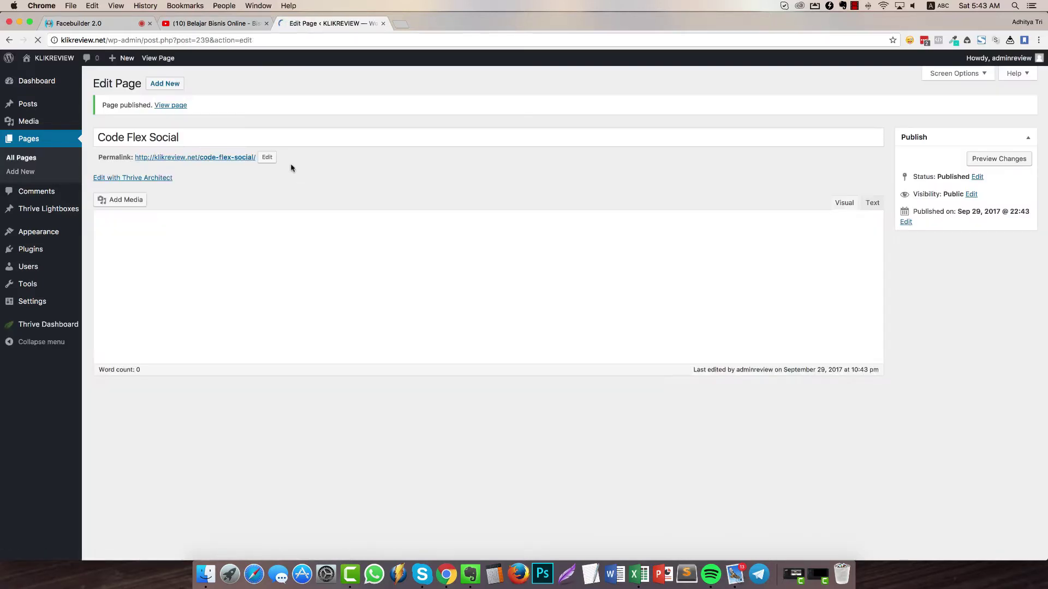
{"action": "left_click", "coordinate": [222, 158]}
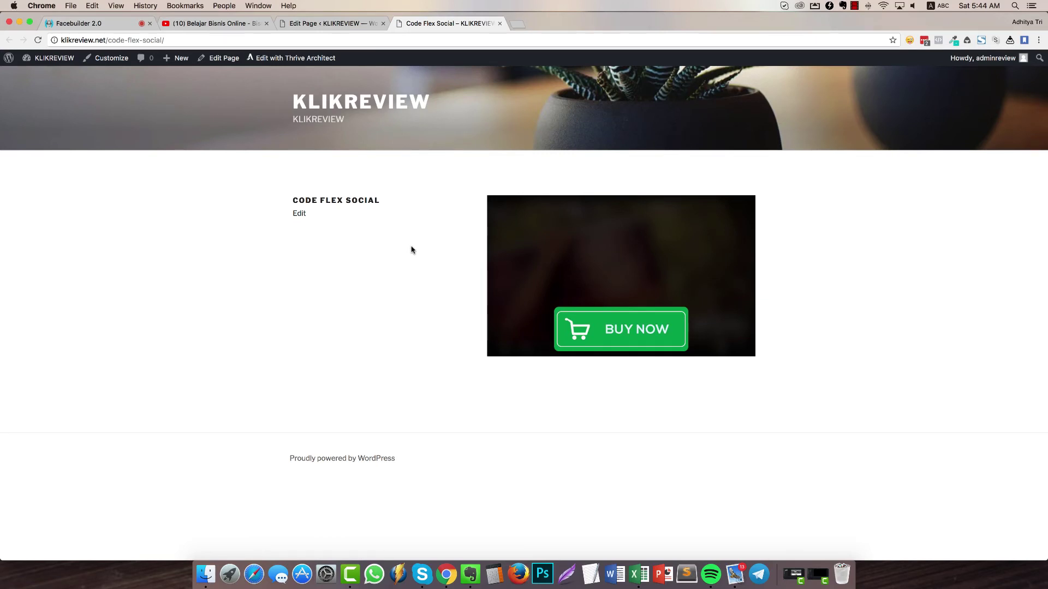
{"action": "left_click", "coordinate": [855, 5]}
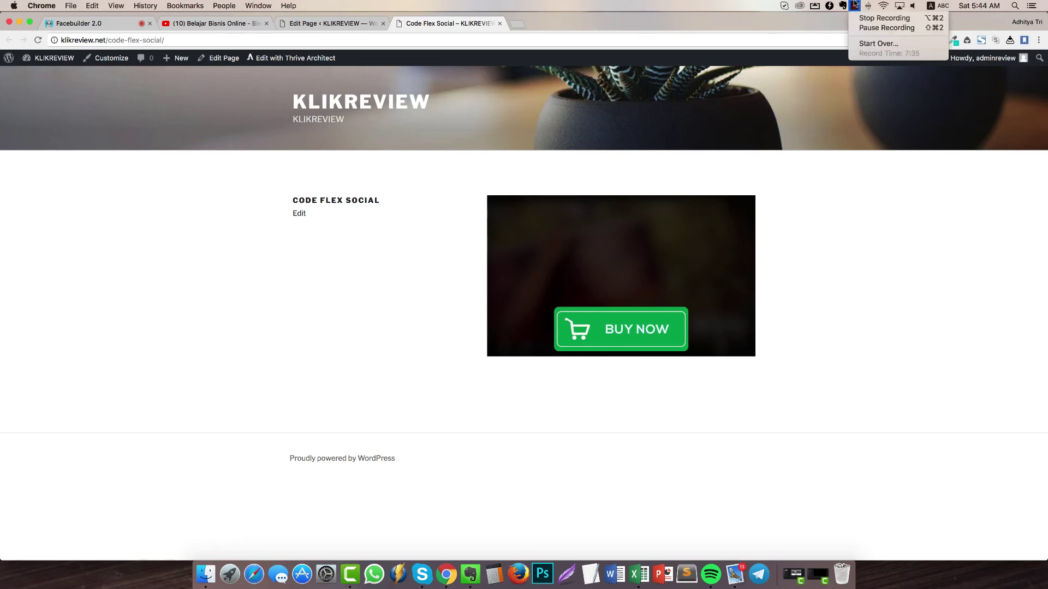
{"action": "left_click", "coordinate": [855, 172]}
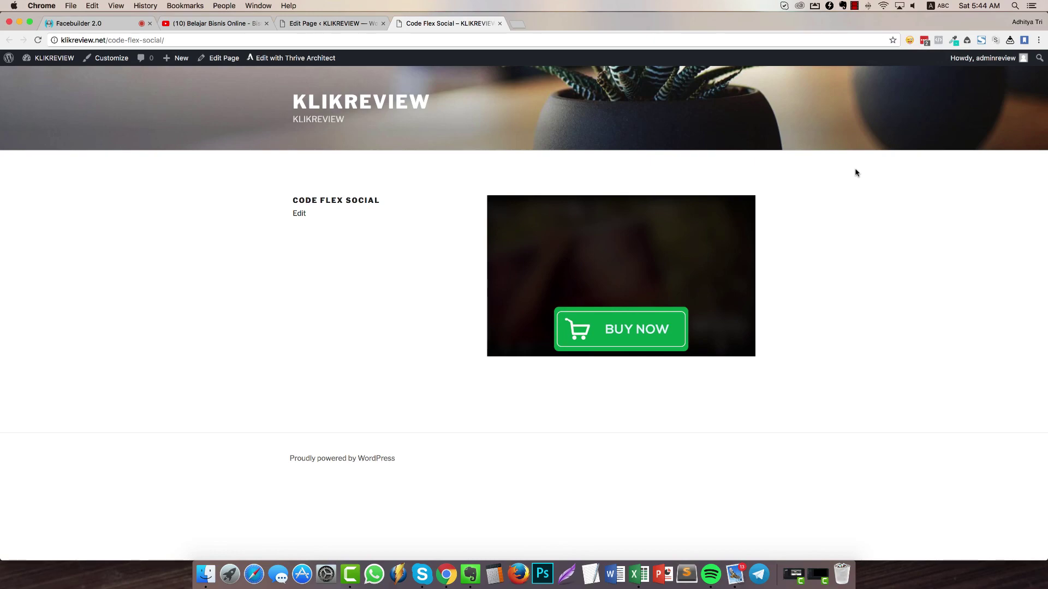